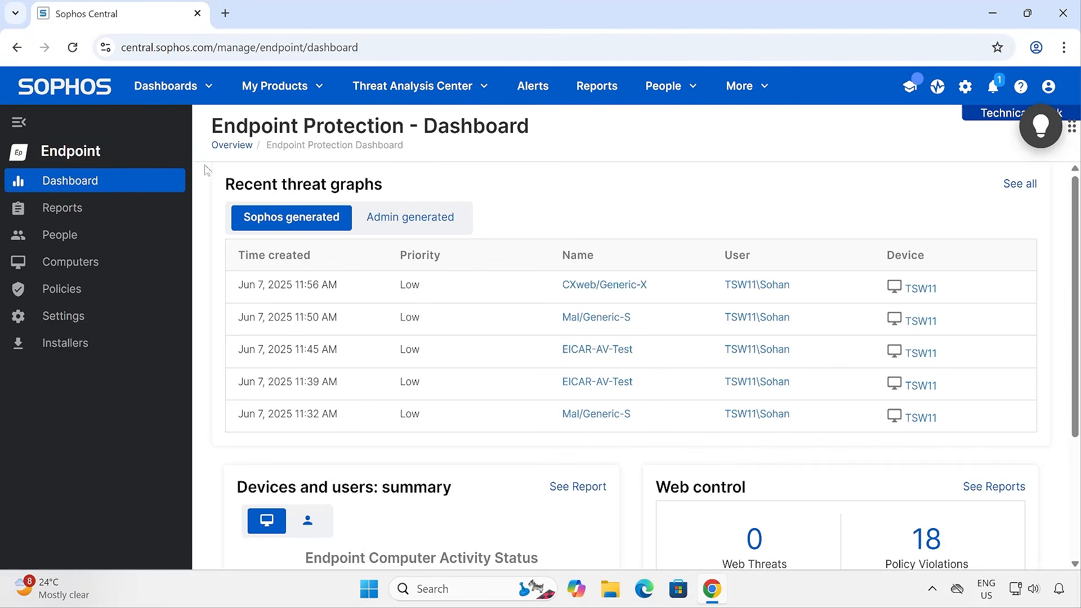
Open the Endpoint Protection policies list.
left_click(314, 101)
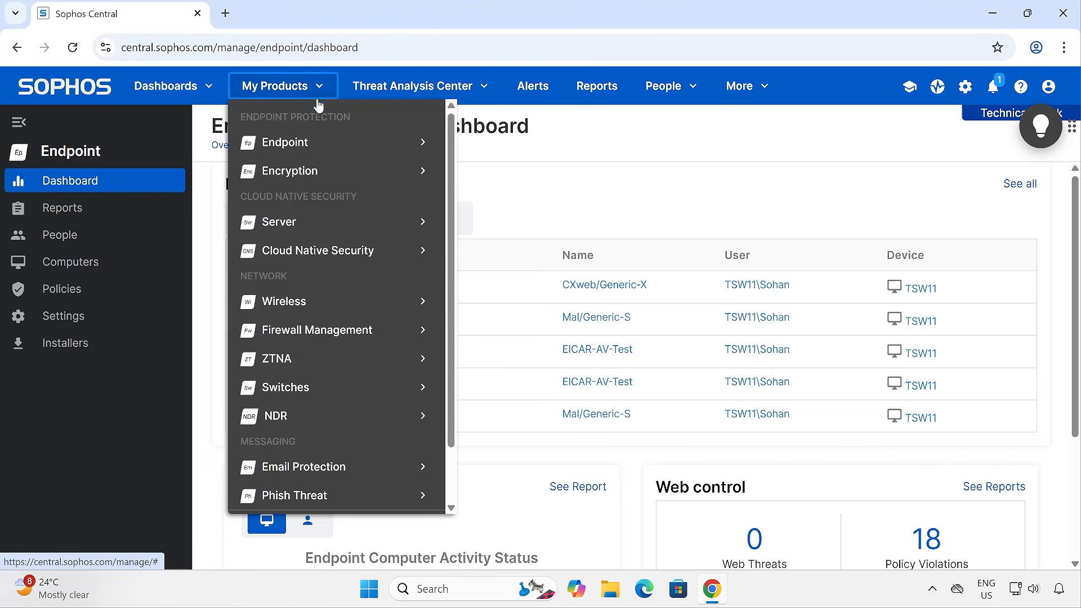
mouse_move(300, 146)
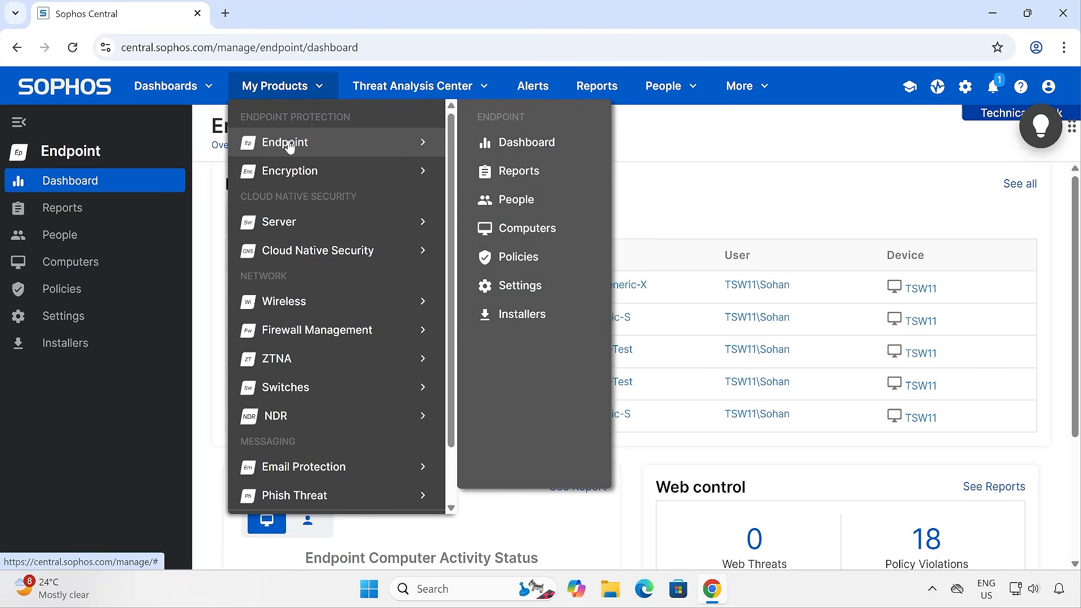
left_click(107, 293)
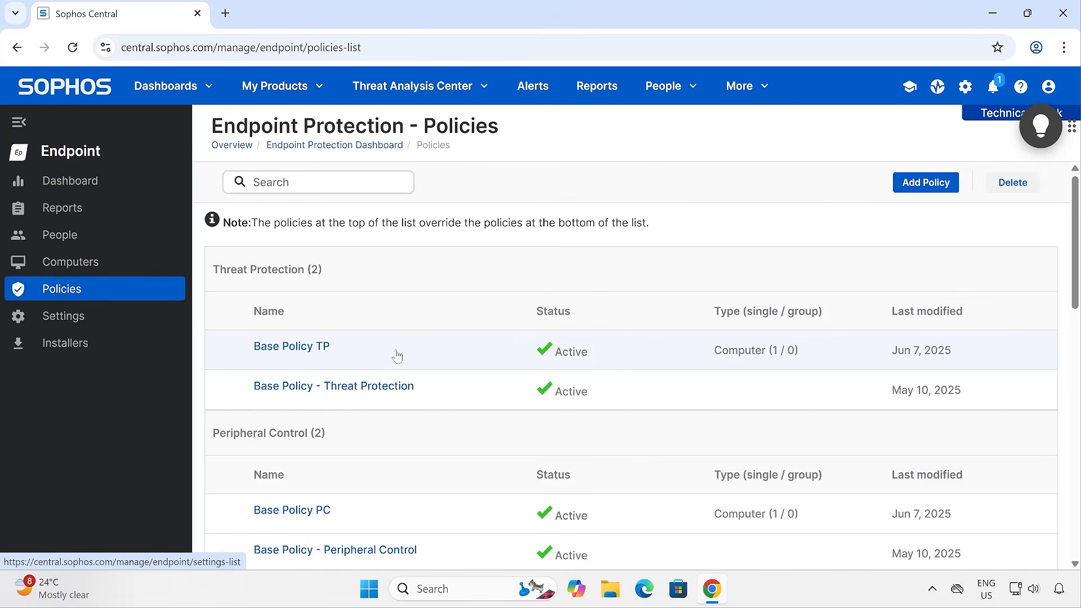
Open Base Policy - Update Management from the Update Management section of the policies list.
scroll(396, 355, "down", 3)
scroll(396, 355, "up", 3)
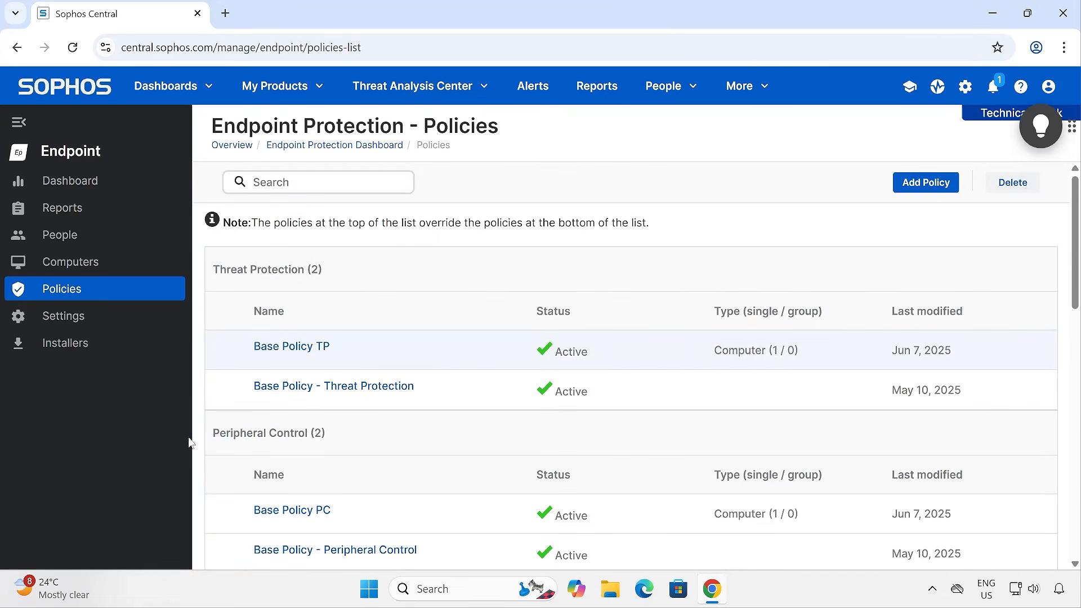
scroll(382, 450, "down", 8)
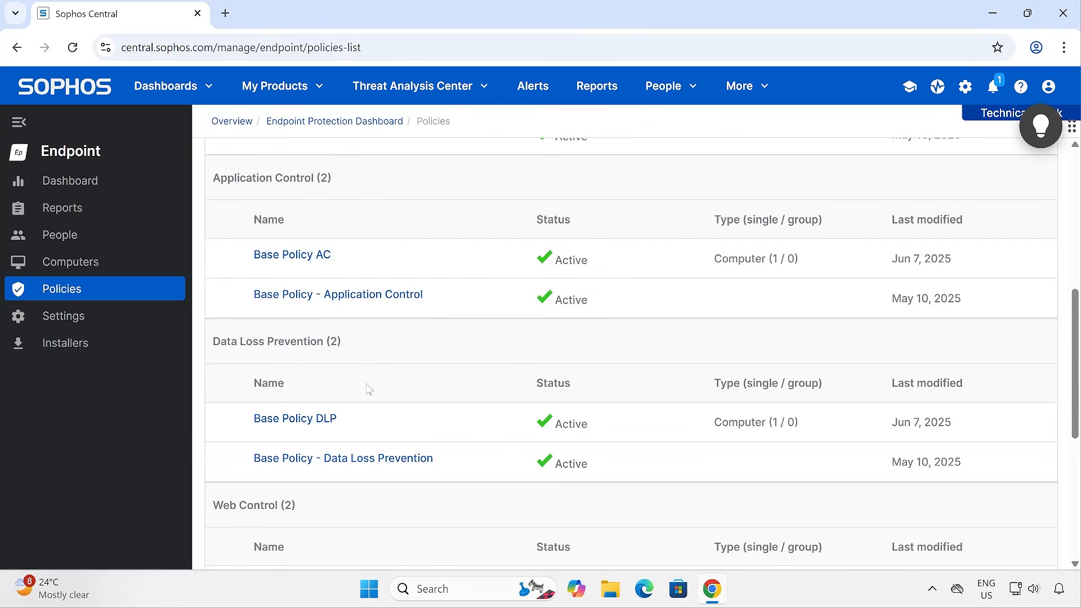
scroll(397, 360, "down", 6)
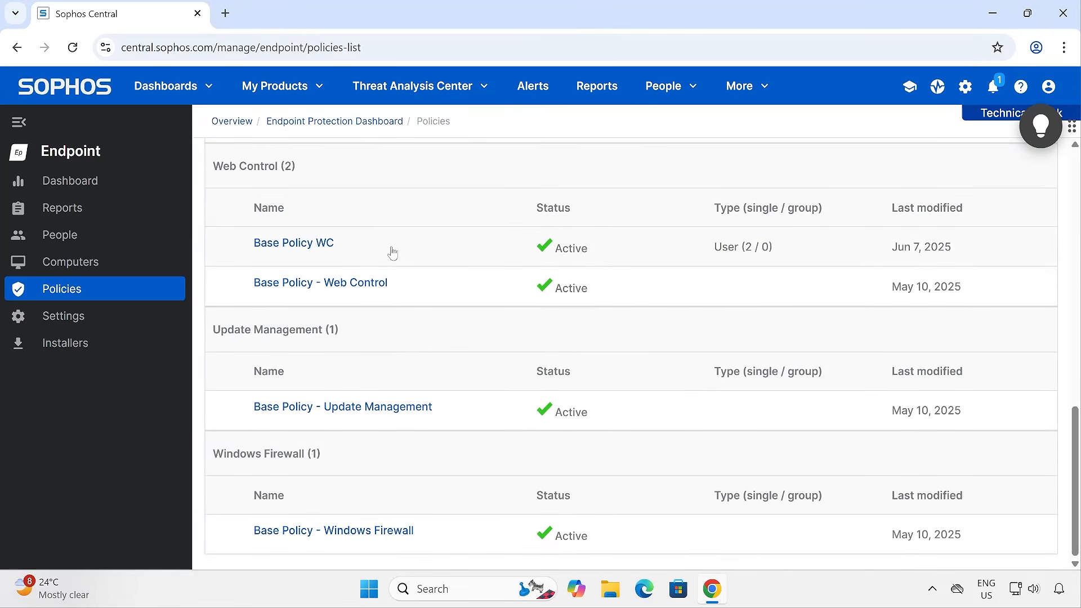
left_click_drag(220, 337, 321, 337)
left_click(233, 458)
left_click_drag(232, 457, 304, 464)
left_click(477, 336)
left_click(337, 413)
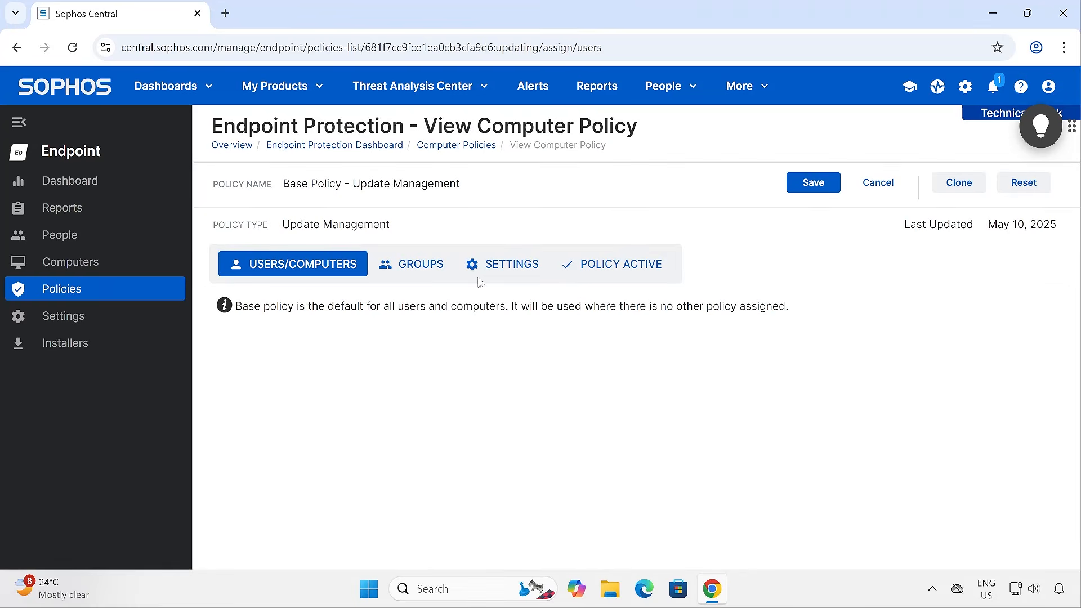
Review the base update policy's users/computers note, its groups and its update settings.
left_click_drag(263, 306, 778, 310)
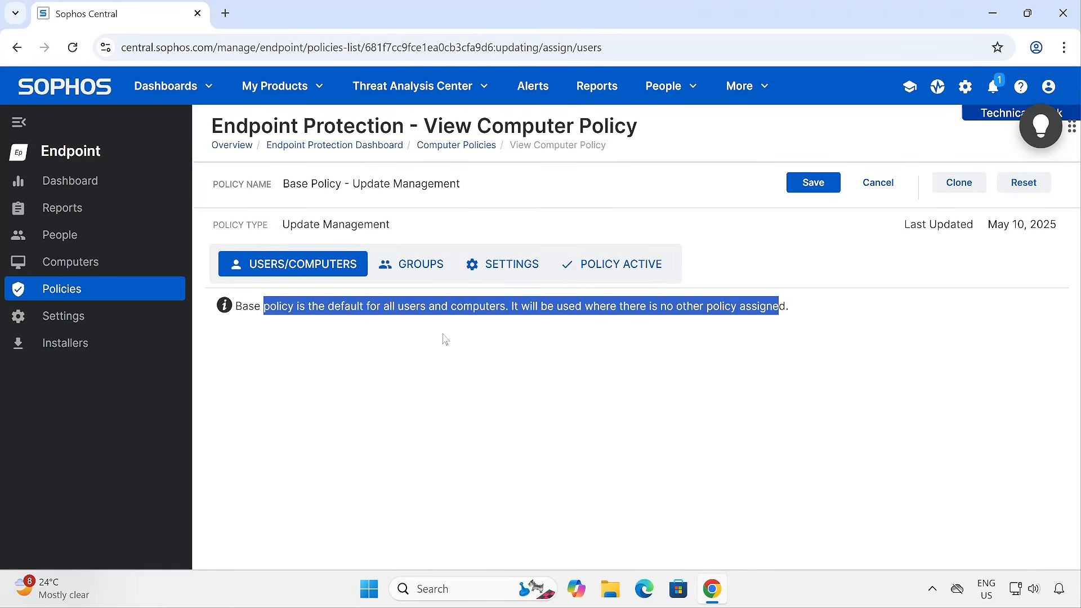
left_click(307, 311)
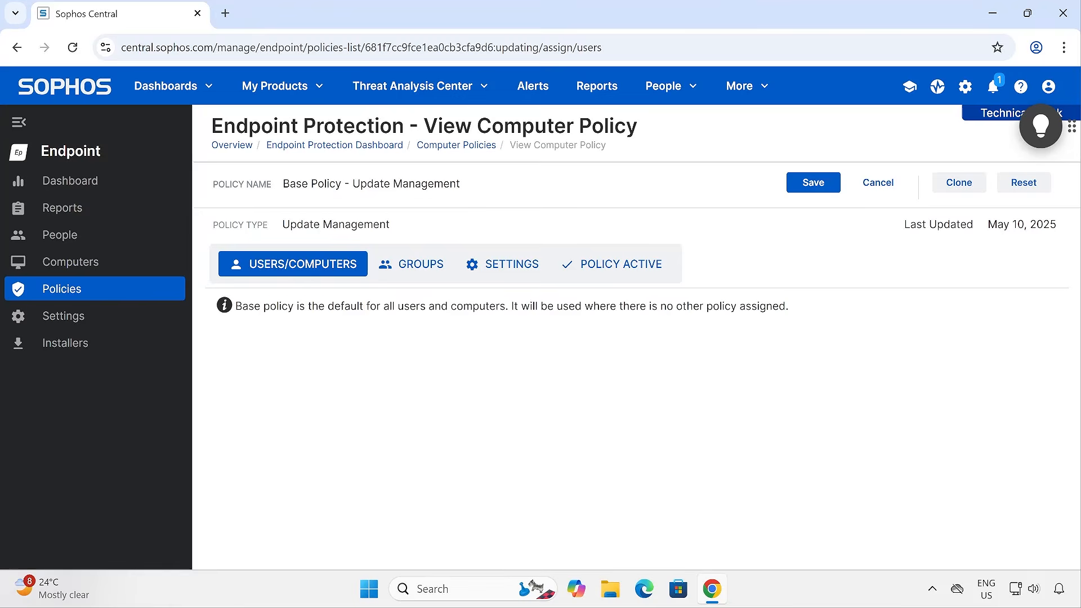
left_click(423, 266)
left_click(509, 266)
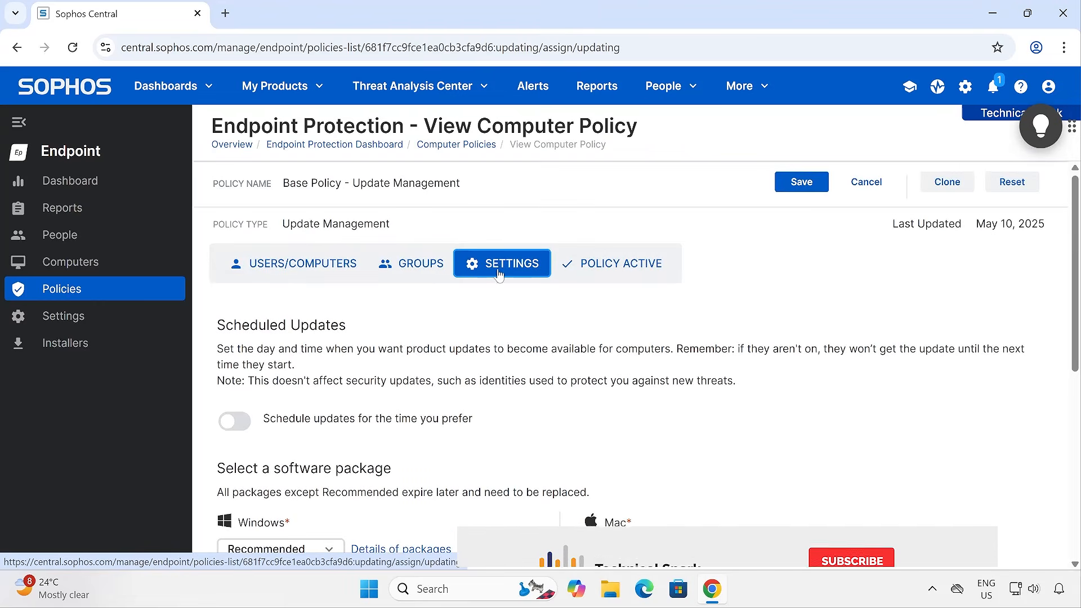
scroll(538, 415, "down", 5)
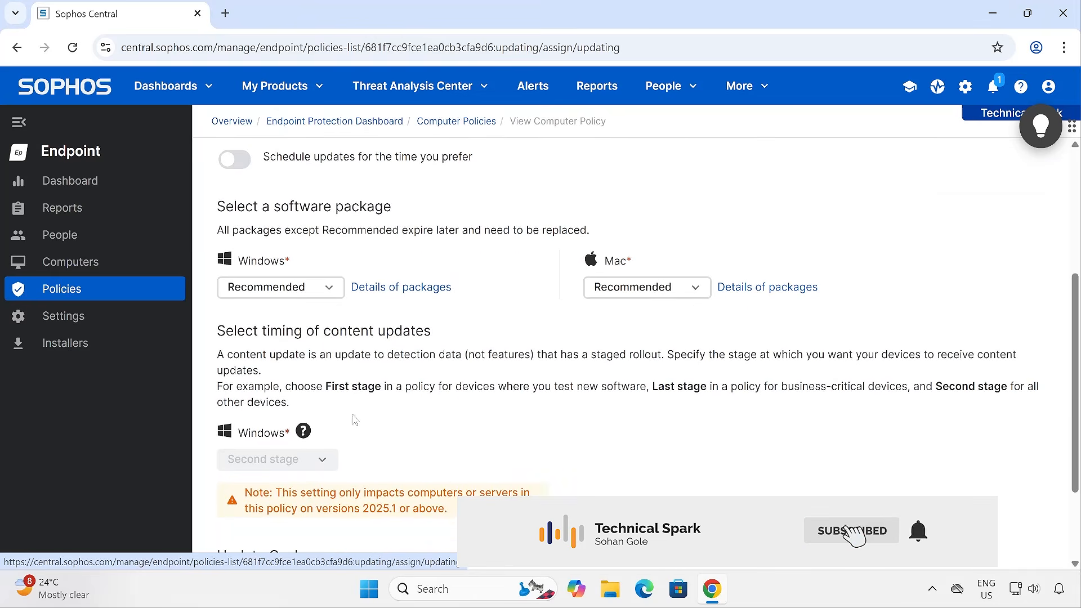
scroll(567, 405, "up", 5)
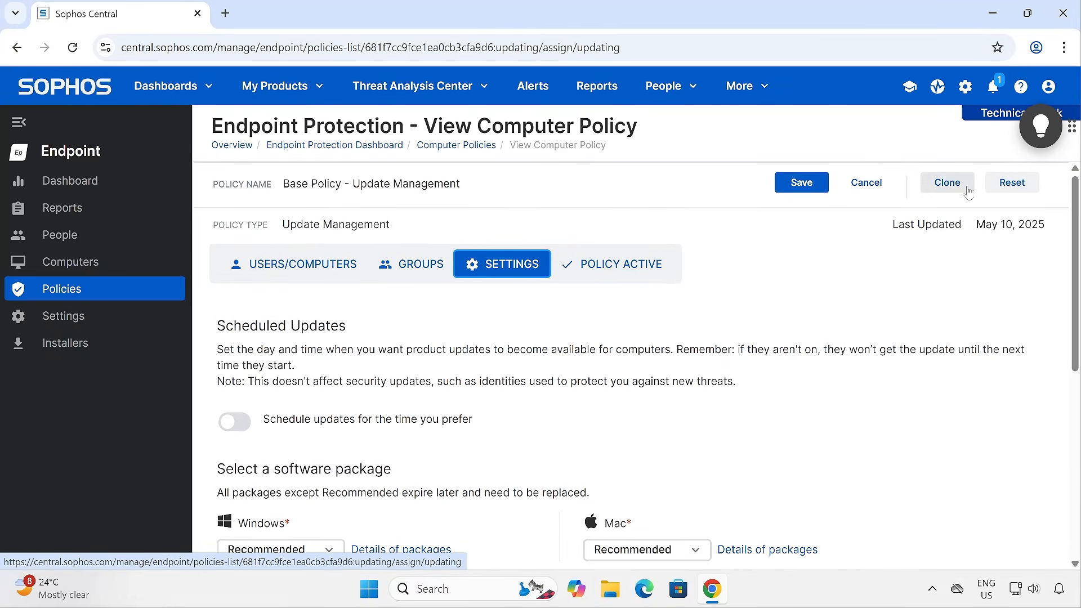
Clone the base update management policy under the name Base Policy UM.
left_click(947, 184)
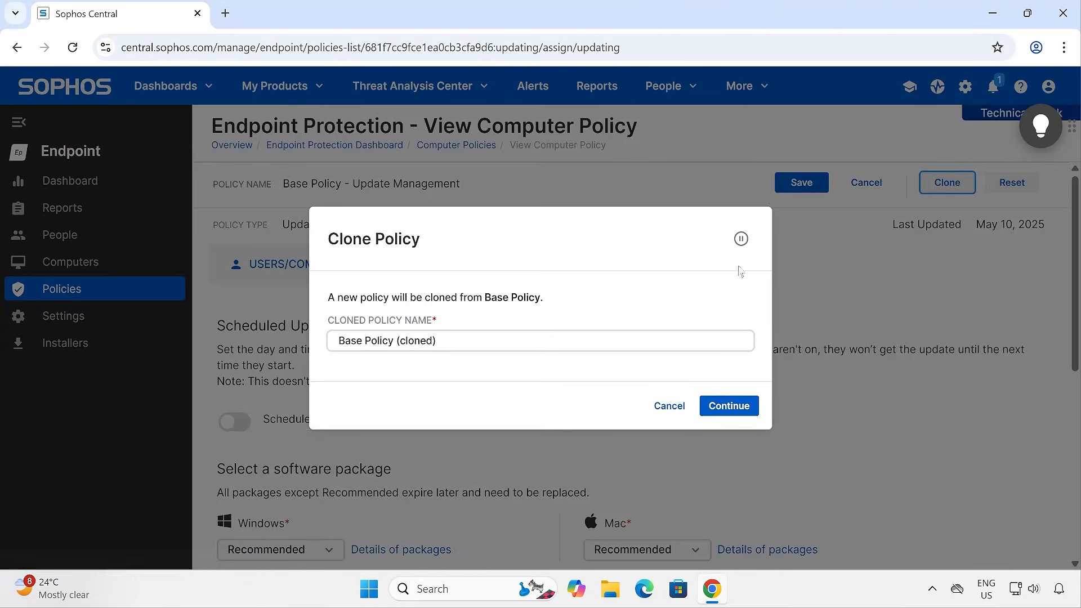
left_click_drag(394, 340, 828, 342)
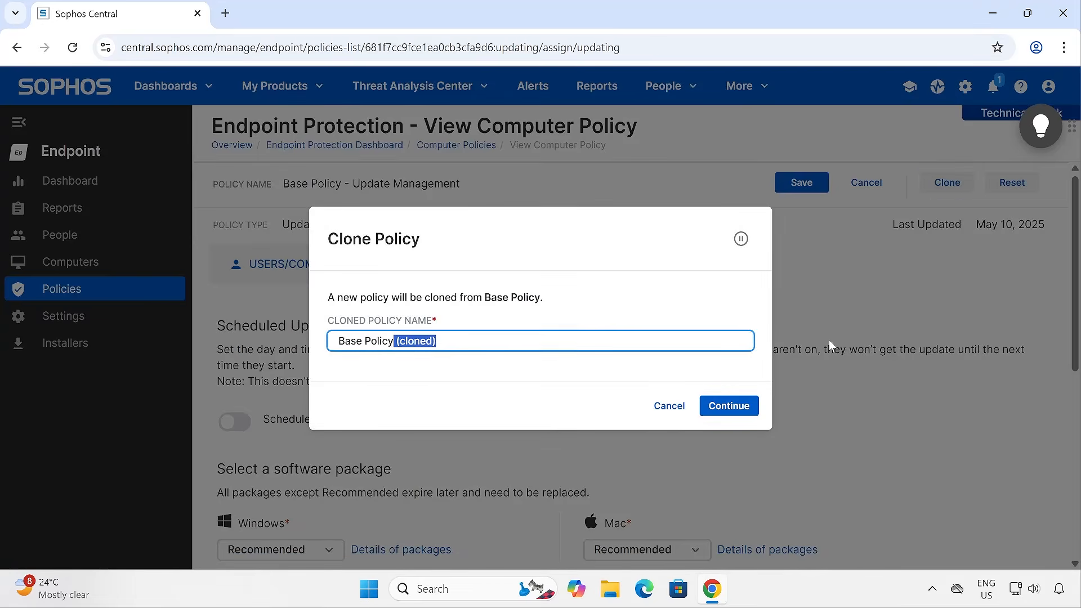
type("UP")
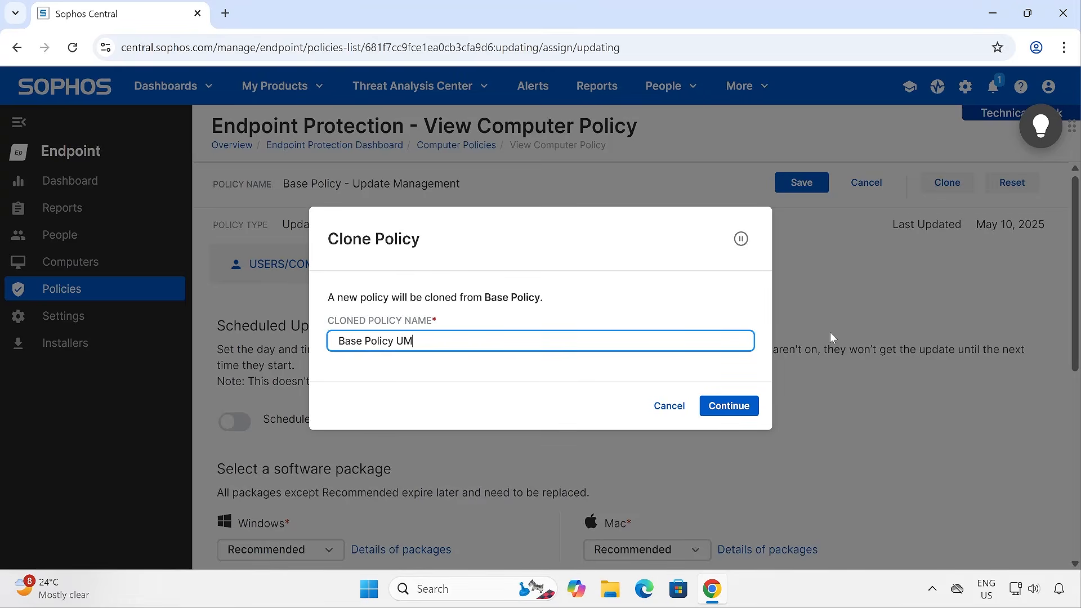
left_click(735, 409)
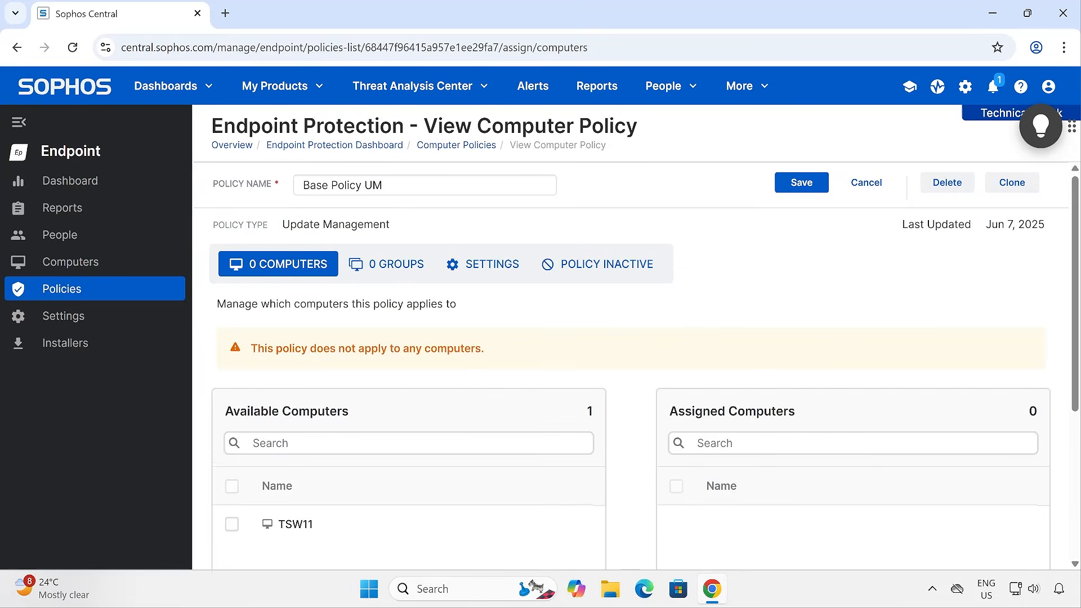
Assign the computer TSW11 to the cloned policy.
scroll(269, 472, "down", 2)
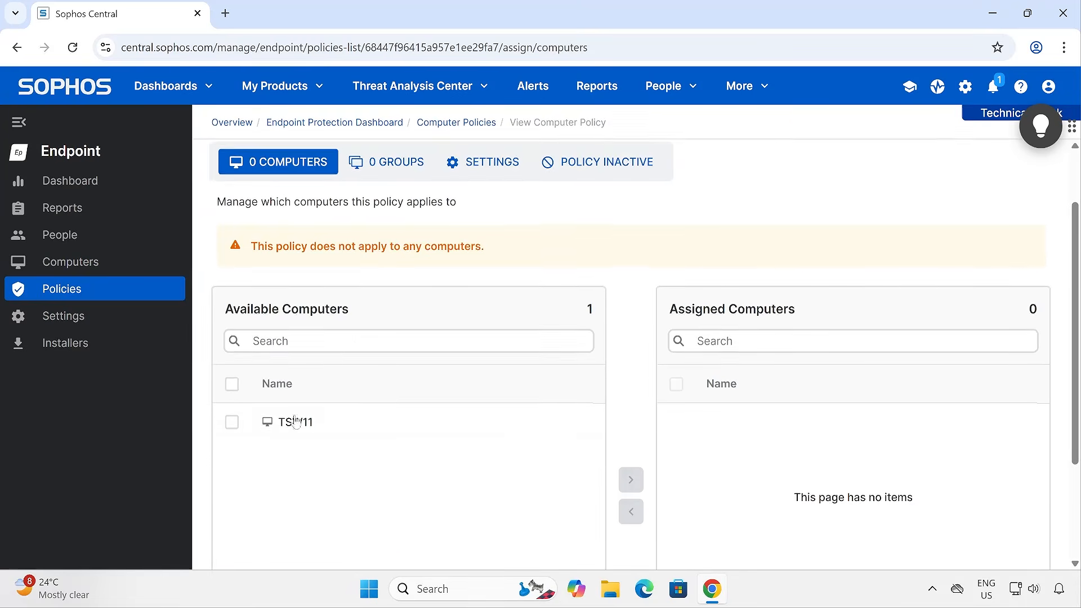
left_click(231, 421)
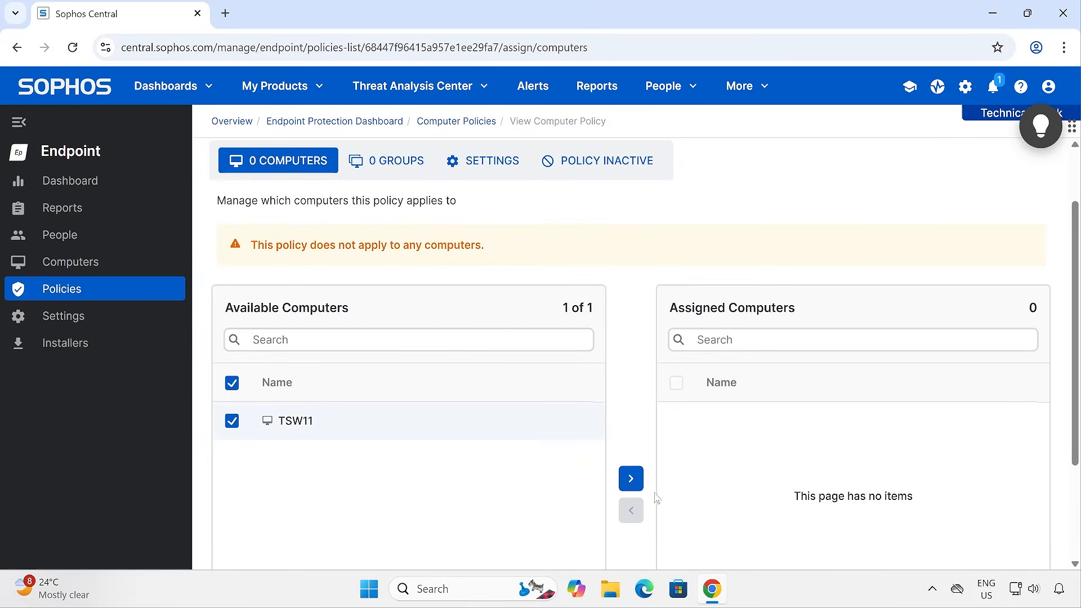
left_click(631, 479)
scroll(645, 445, "up", 2)
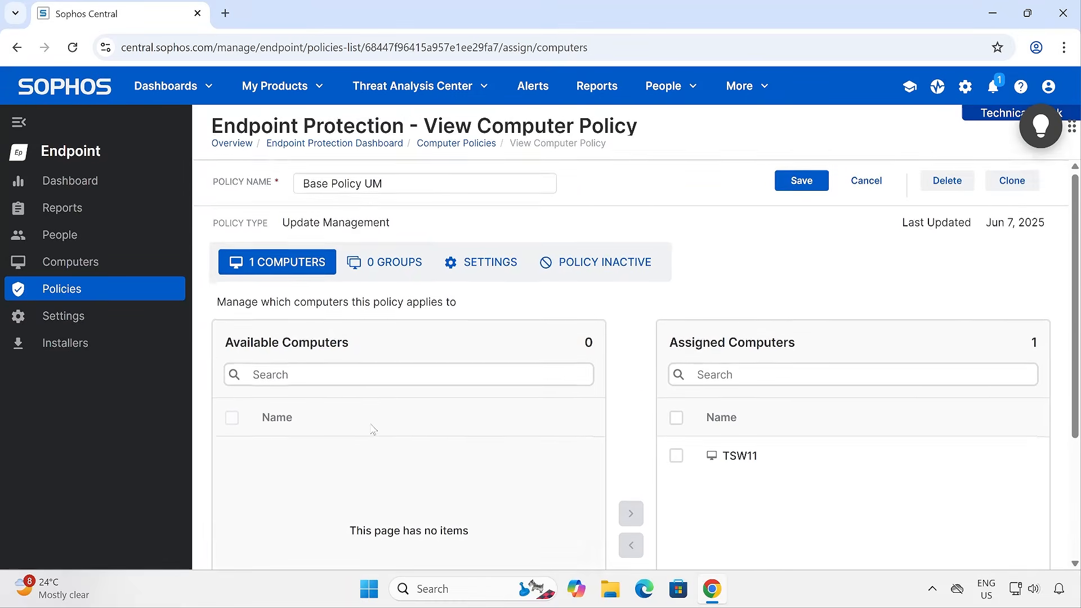
Check the computer groups available to Base Policy UM and switch the policy to active.
left_click(396, 274)
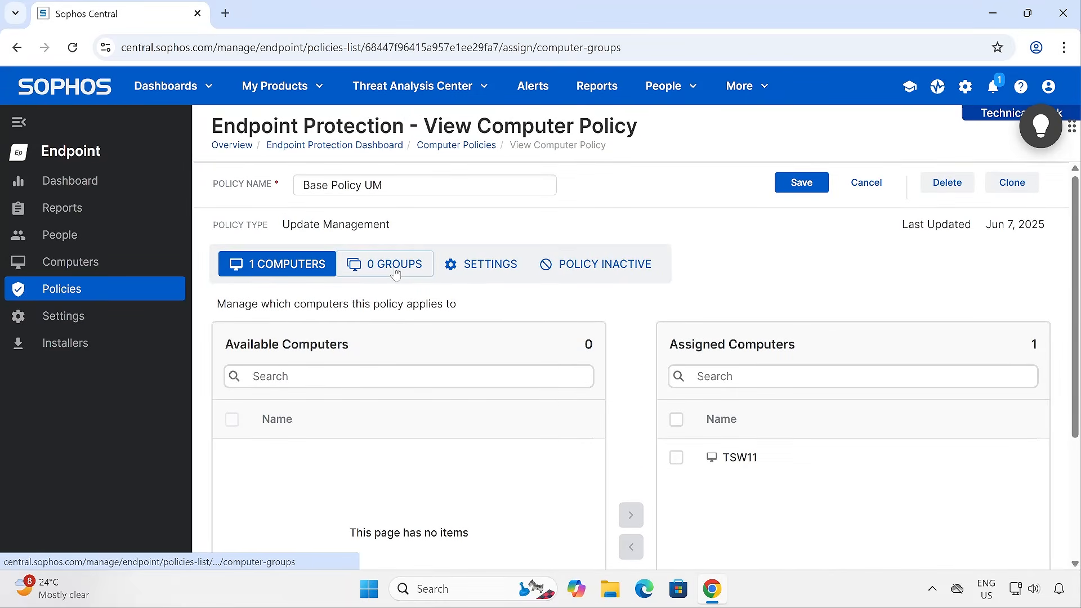
scroll(310, 384, "down", 3)
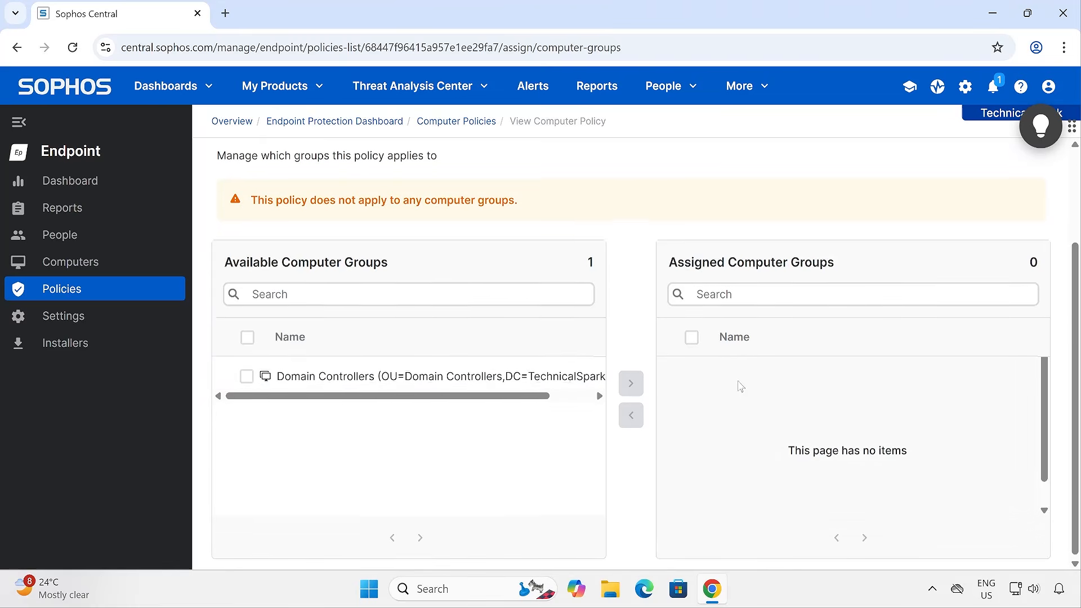
scroll(740, 385, "up", 2)
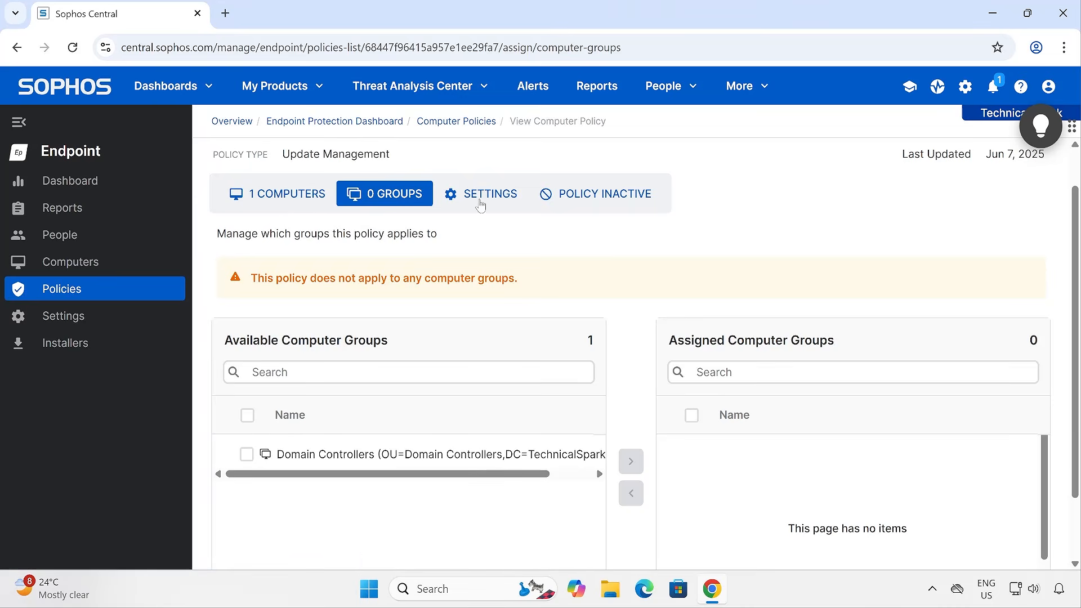
left_click(639, 197)
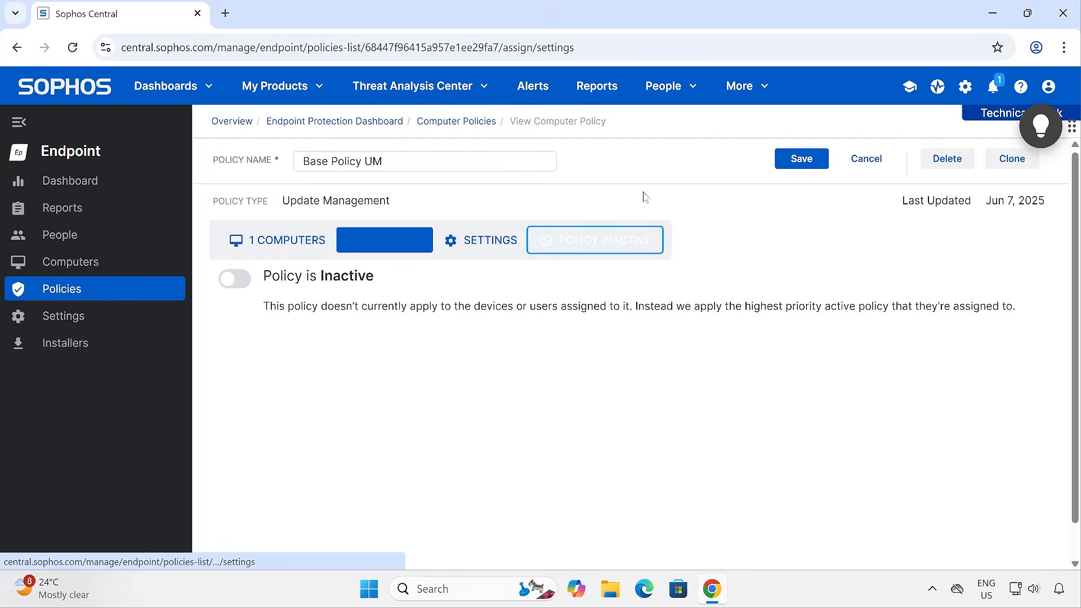
left_click(235, 302)
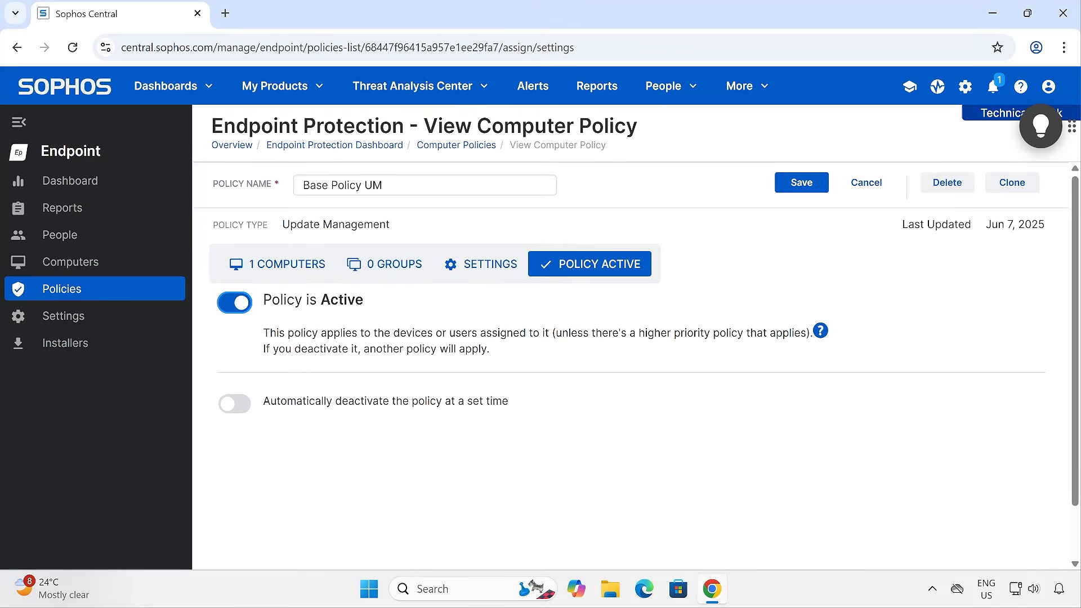
Open the update settings of Base Policy UM and read the Scheduled Updates explanation.
left_click(477, 264)
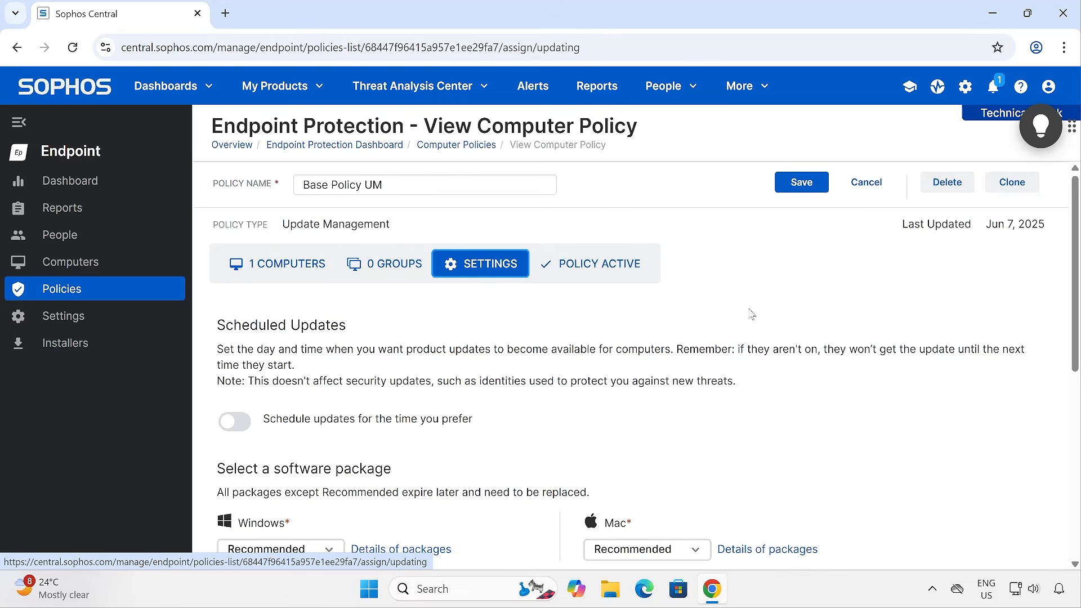
scroll(545, 393, "down", 2)
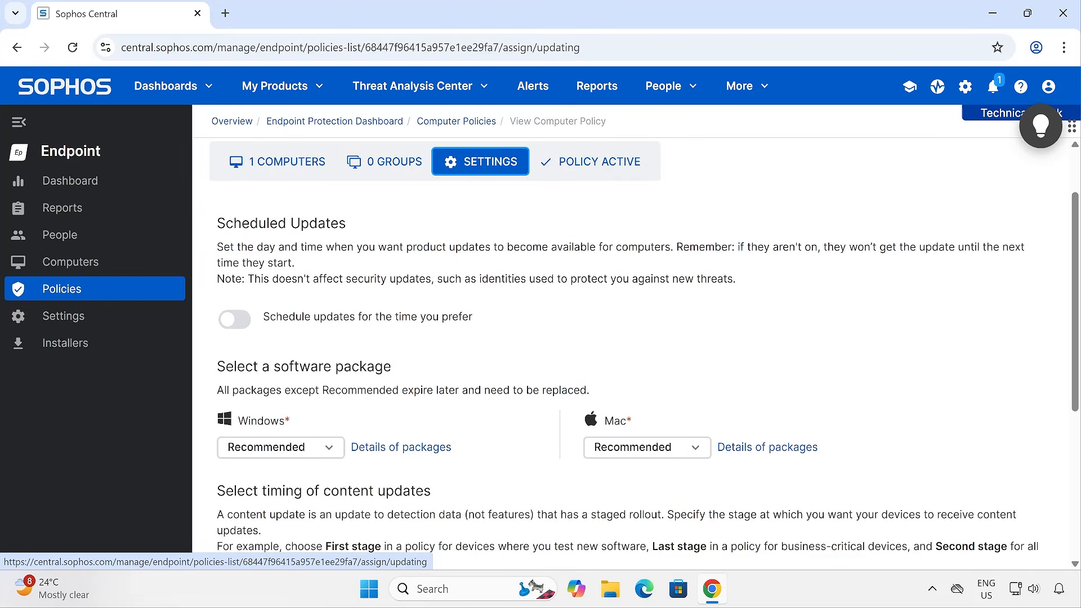
left_click_drag(216, 228, 350, 229)
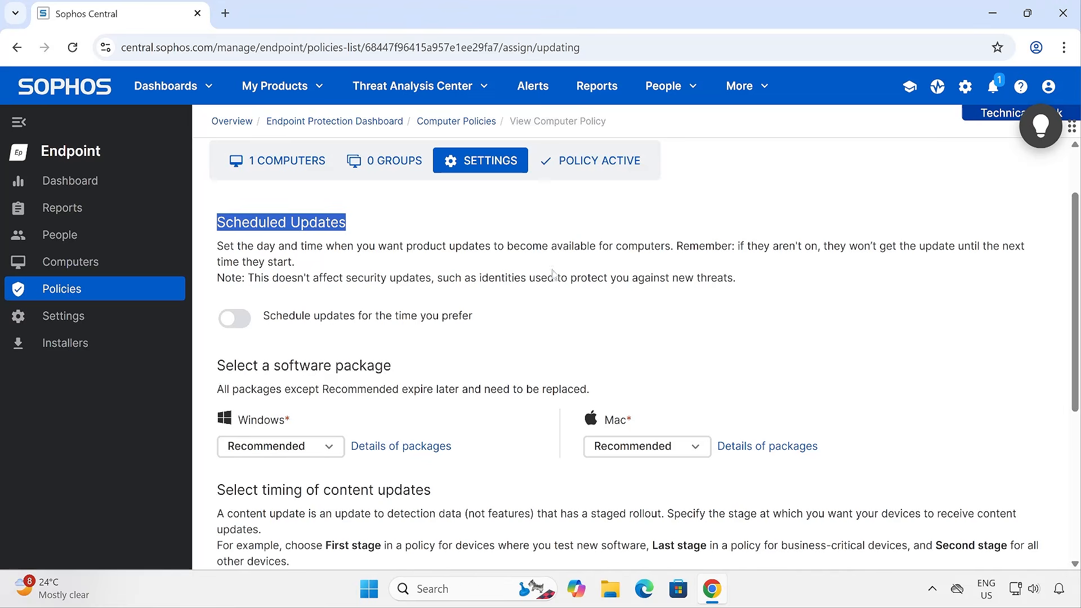
left_click_drag(689, 246, 1030, 250)
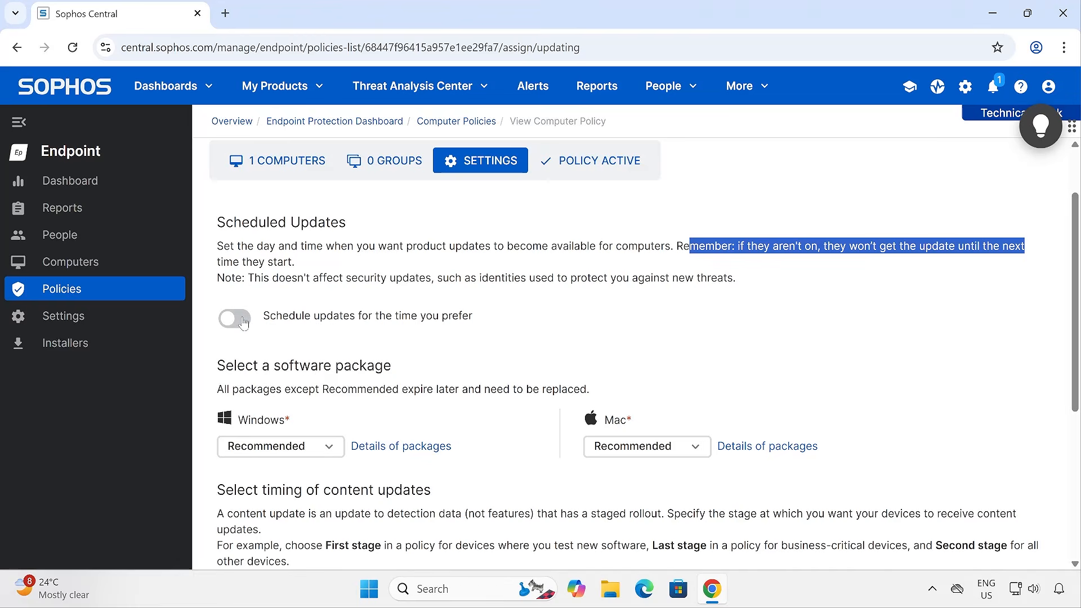
left_click(1024, 247)
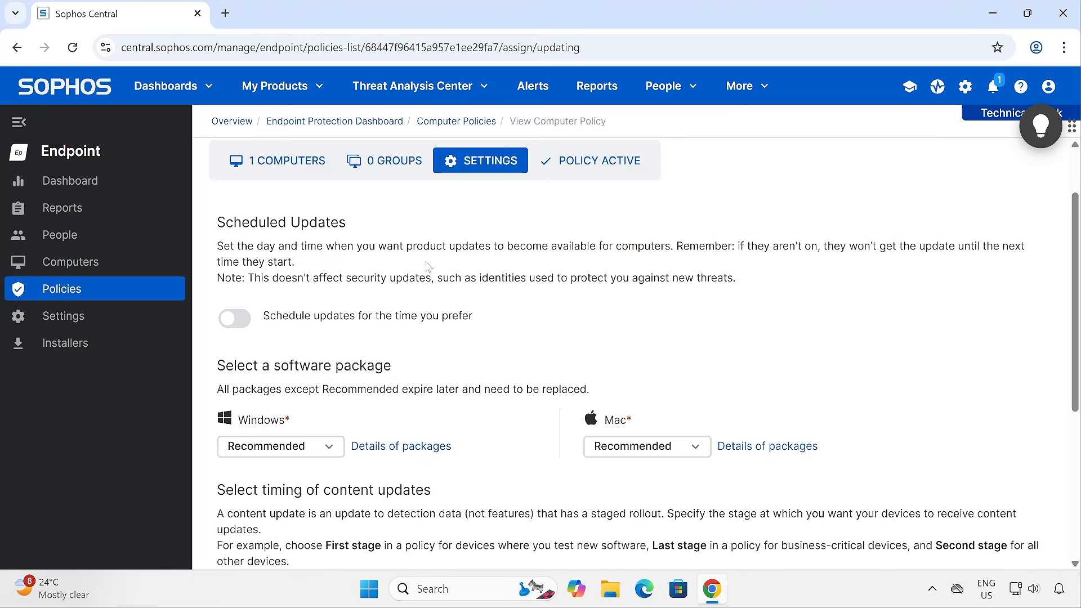
Try scheduling product updates for 03:00 PM on Wednesday, and turn the update schedule back off.
left_click(240, 320)
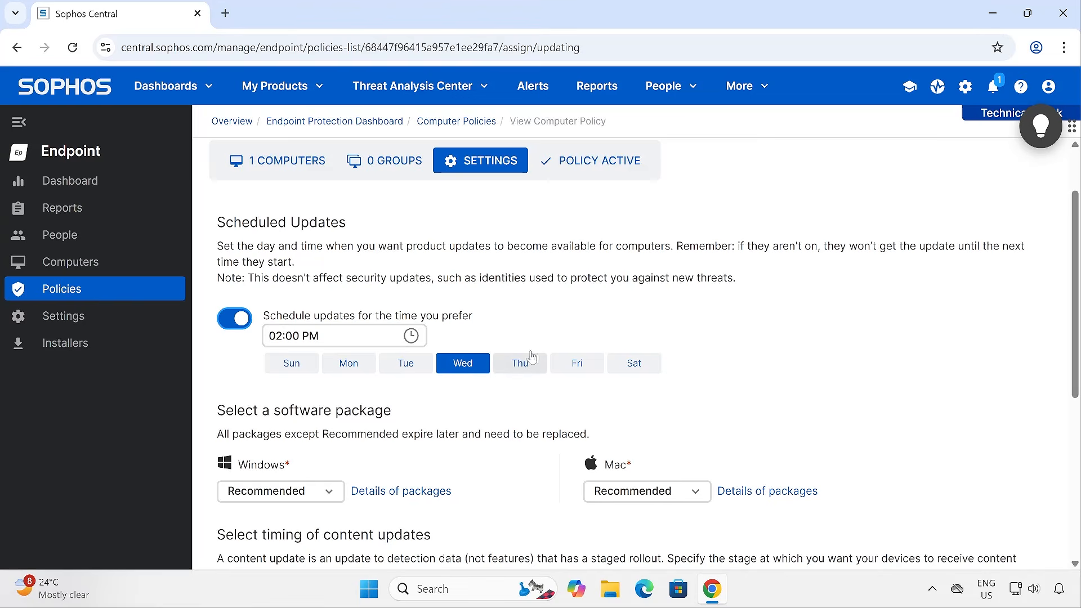
left_click_drag(744, 246, 957, 246)
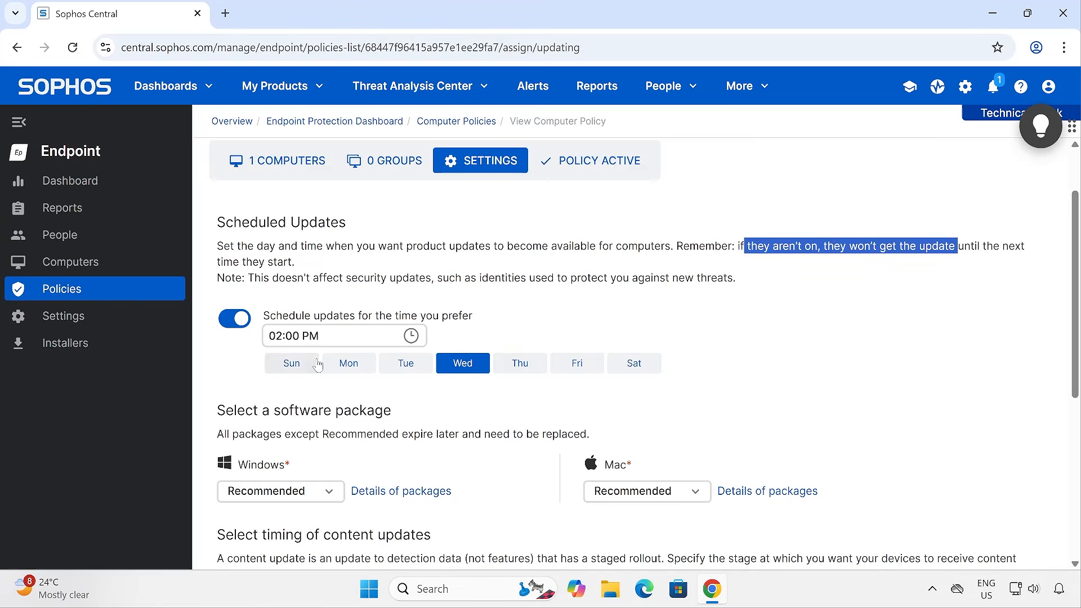
left_click(315, 336)
left_click(315, 385)
left_click(556, 306)
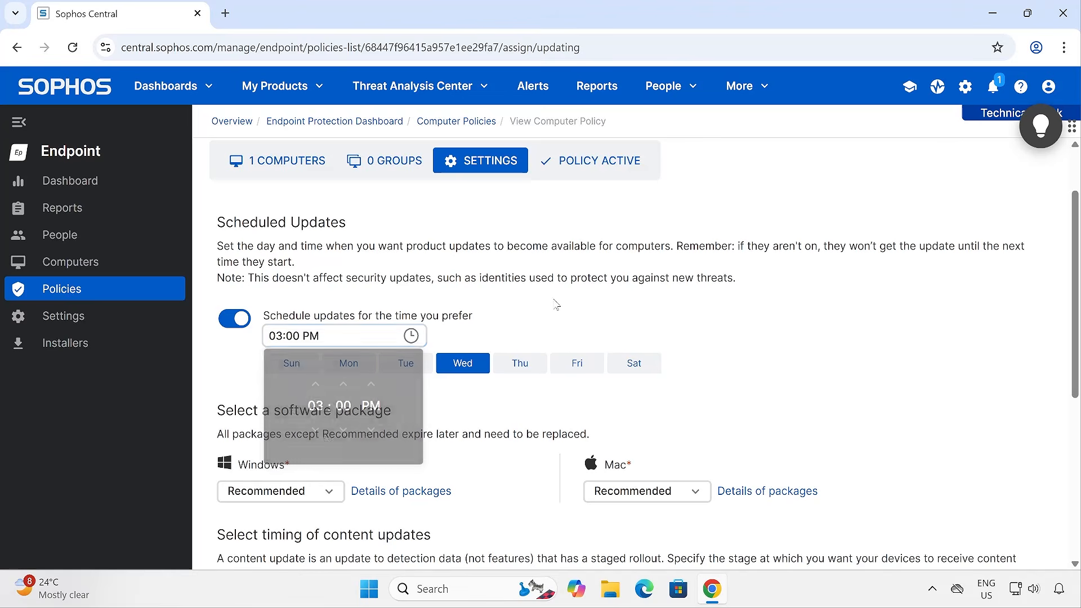
left_click(237, 323)
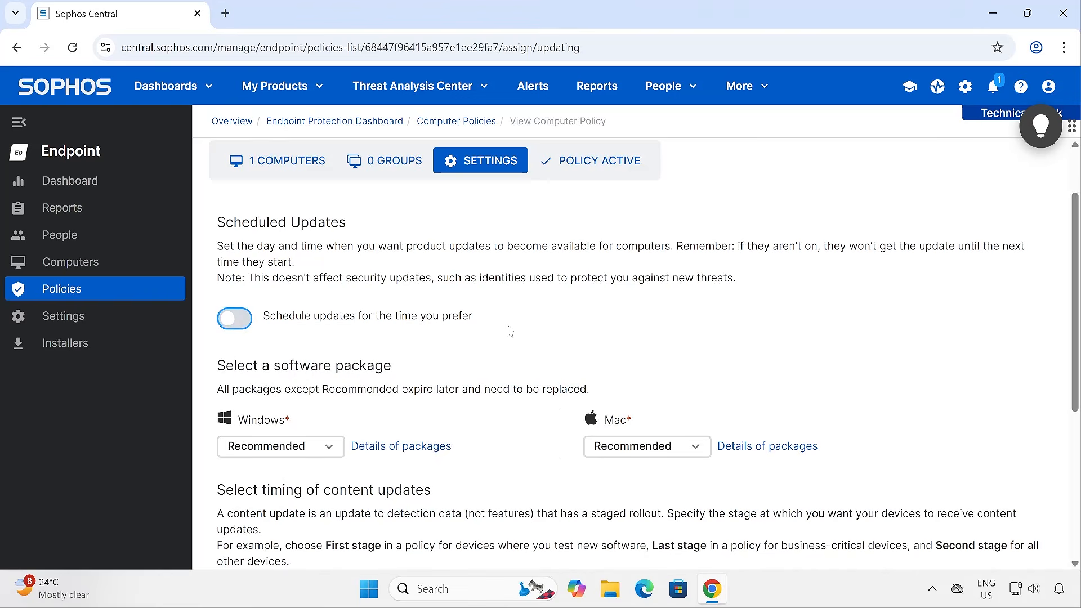
View the details of the software packages offered for Windows computers.
scroll(430, 347, "down", 1)
left_click_drag(216, 286, 446, 291)
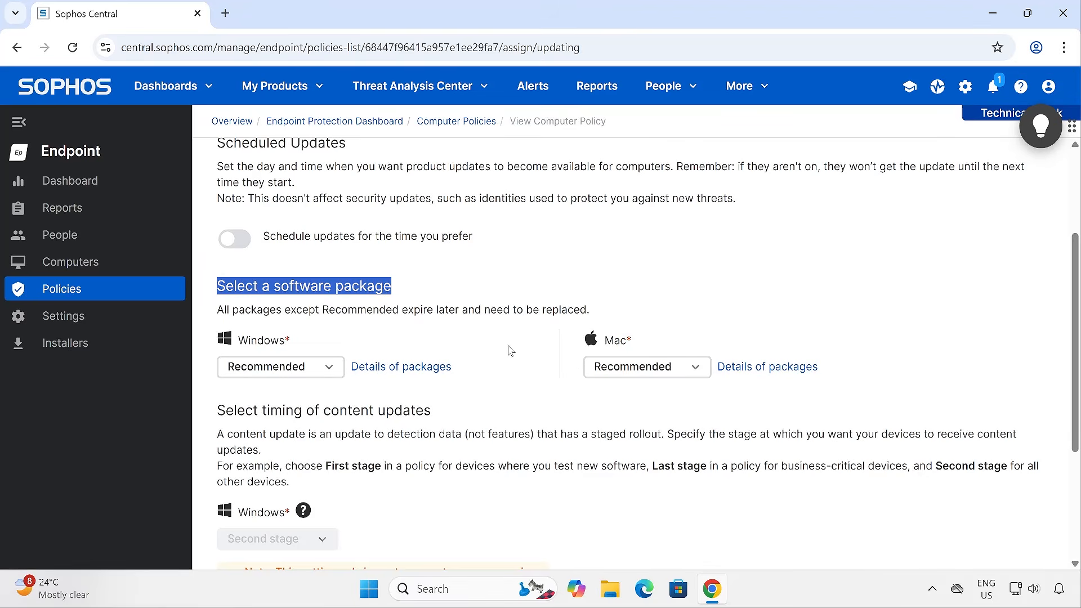
left_click(402, 367)
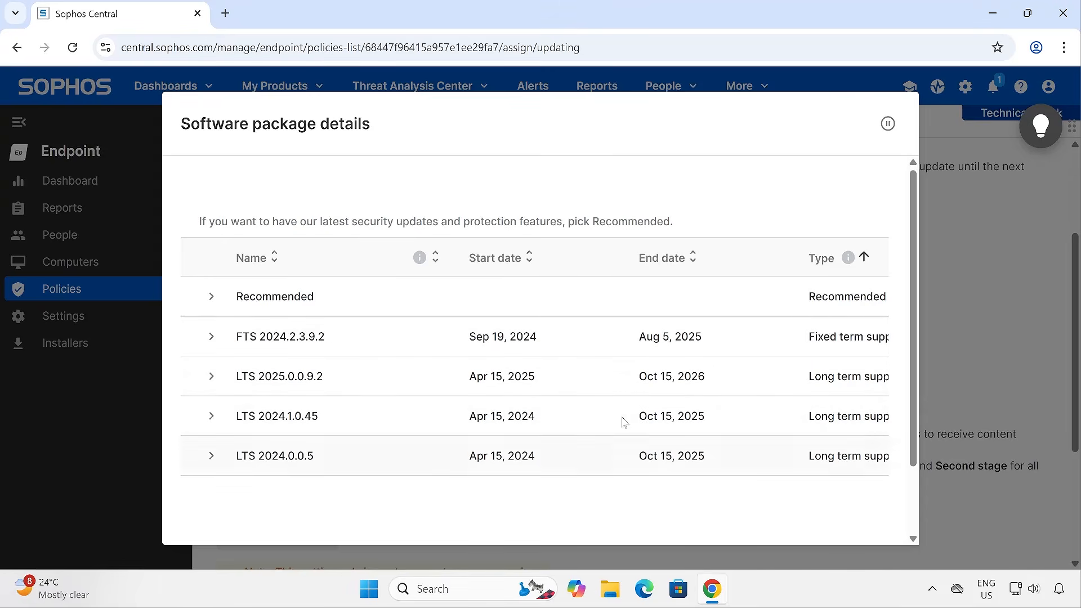
Expand the component versions of the Recommended Windows package and close the software package details.
left_click(211, 296)
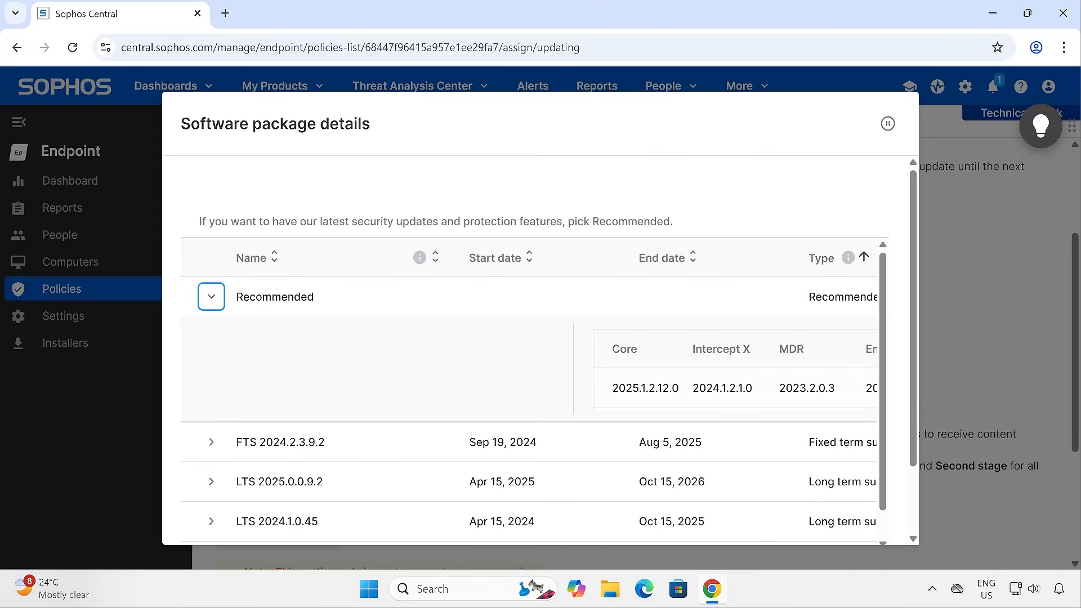
scroll(878, 394, "down", 3)
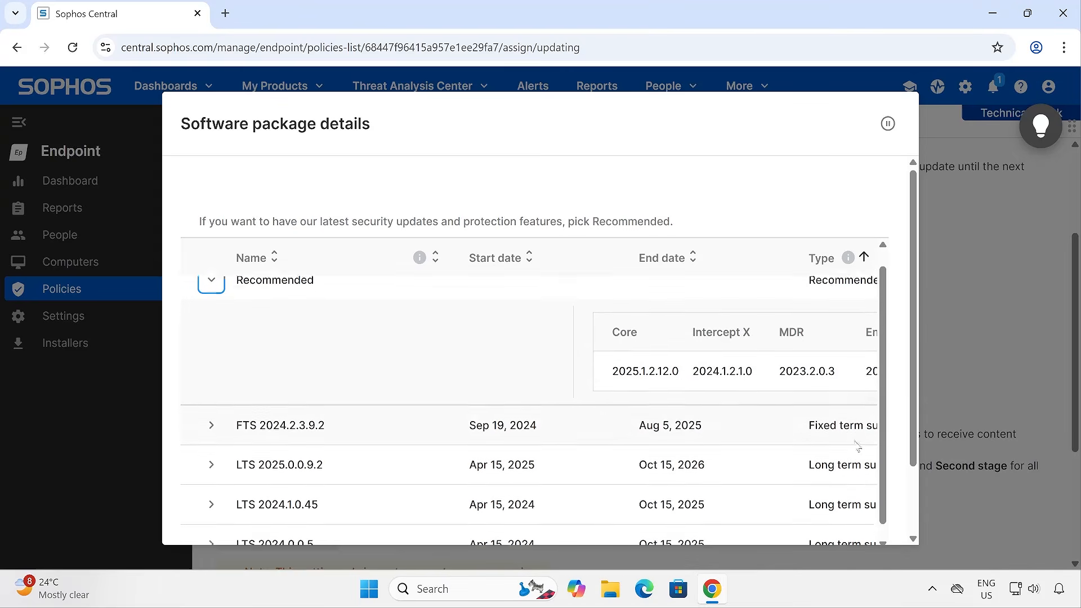
left_click(867, 521)
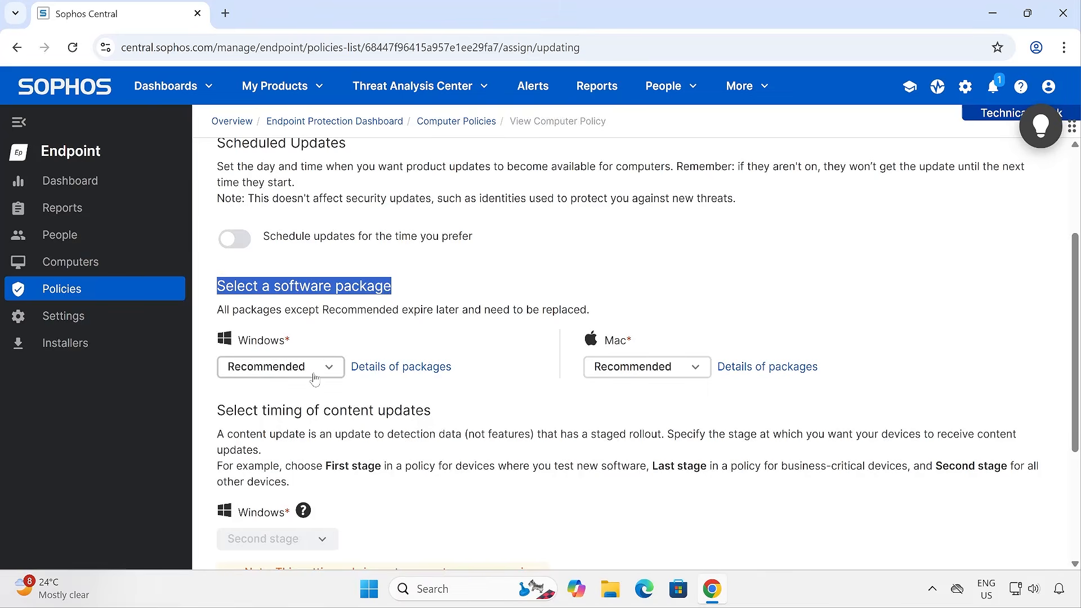
Try the LTS 2024.1.0.45 and FTS 2024.2.3.9.2 software packages for Windows, and set the package back to Recommended.
left_click(314, 378)
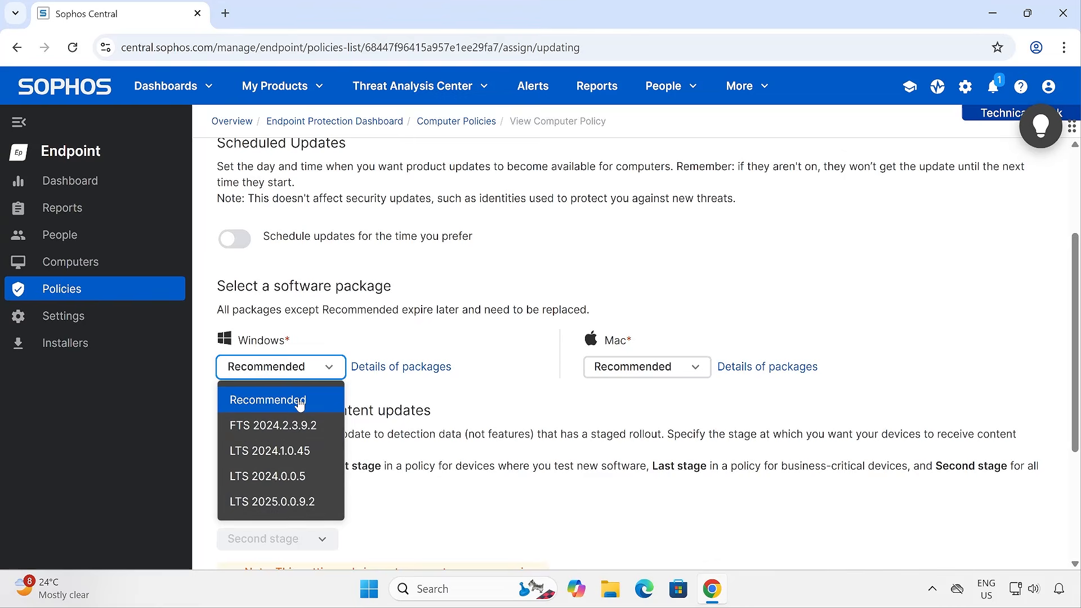
left_click(309, 449)
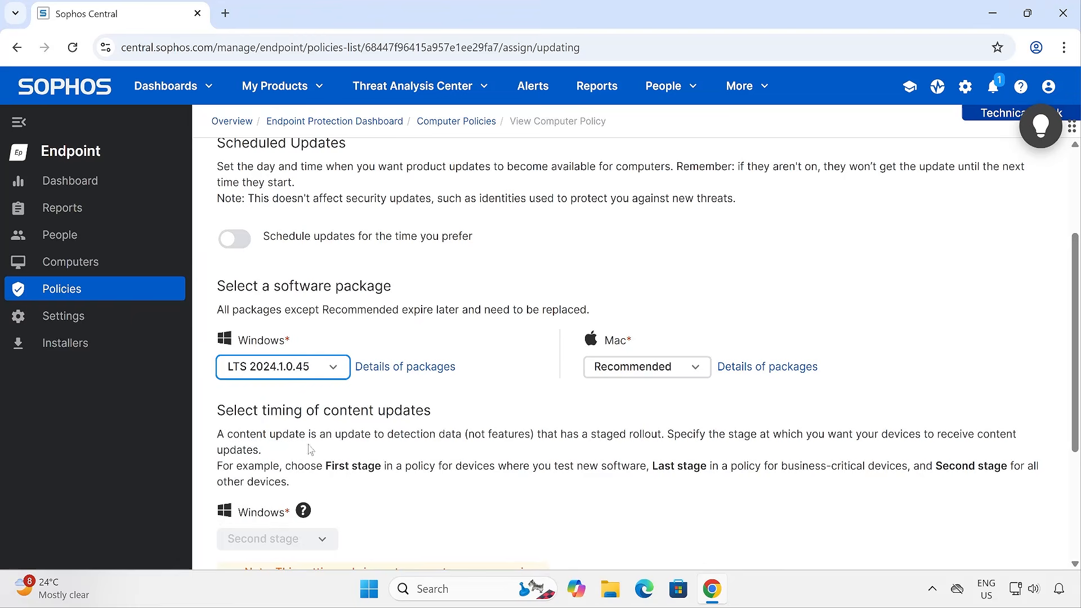
left_click(298, 375)
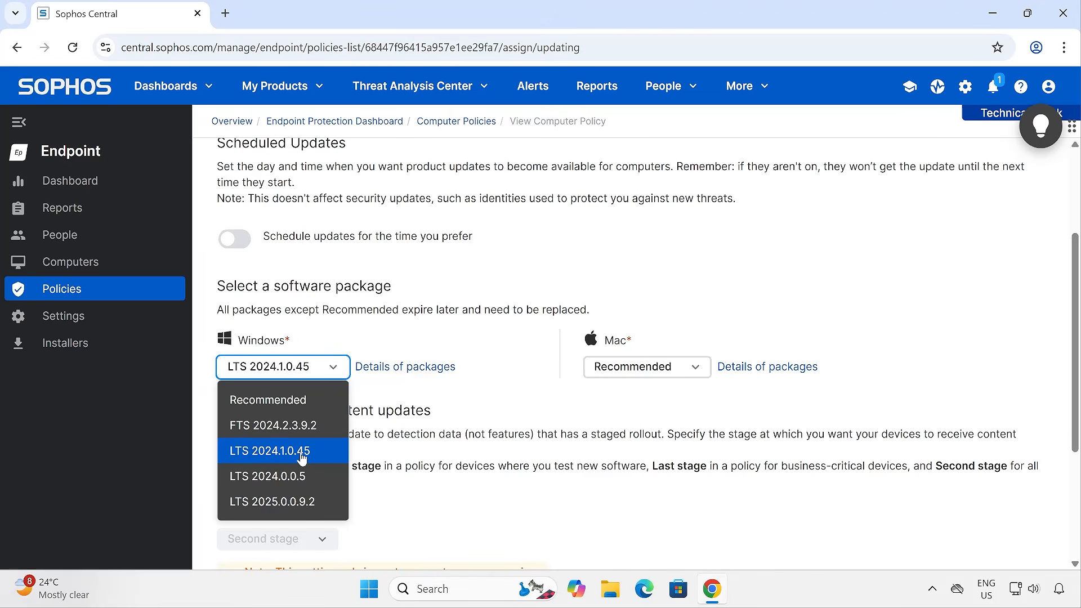
scroll(532, 408, "up", 4)
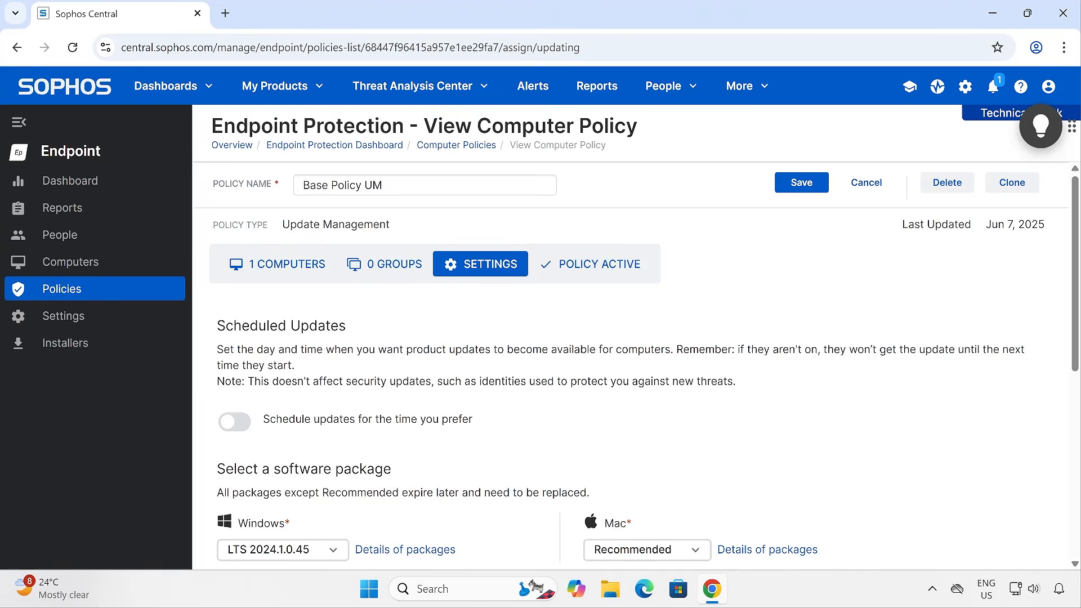
scroll(414, 417, "down", 4)
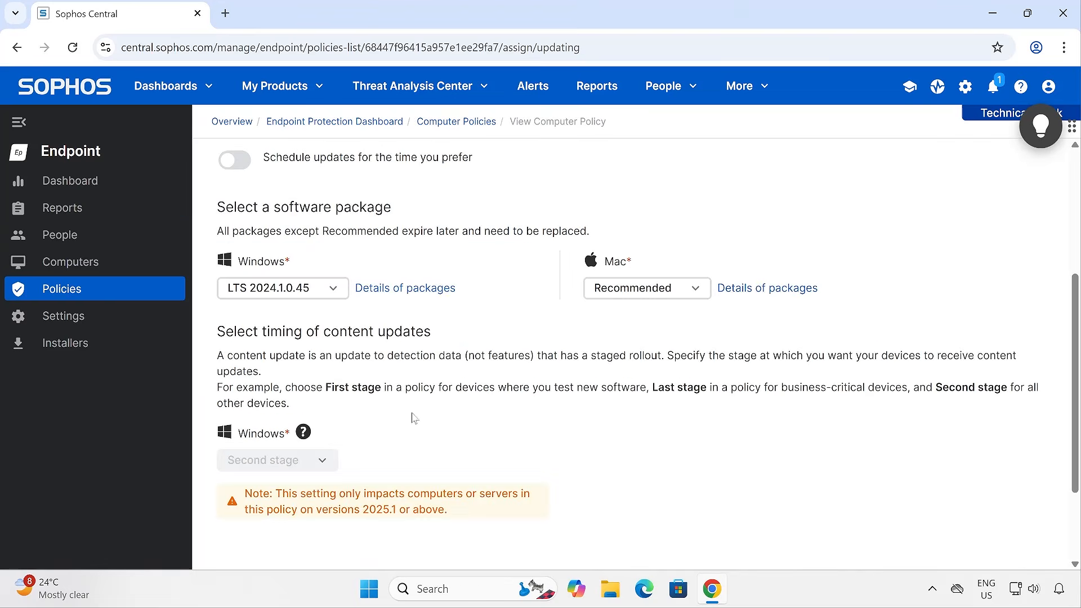
left_click(286, 297)
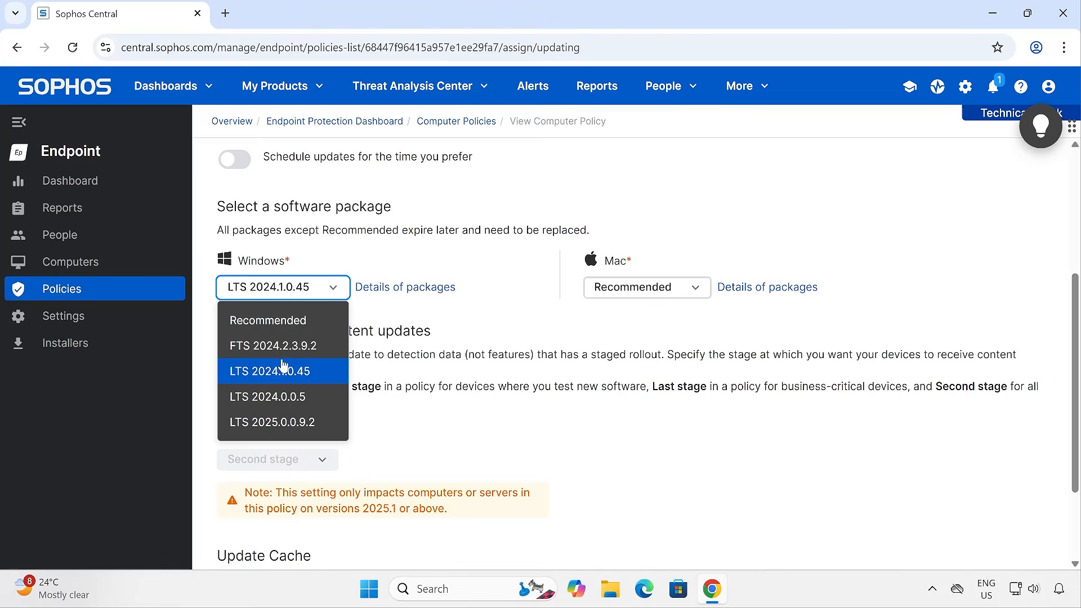
left_click(273, 346)
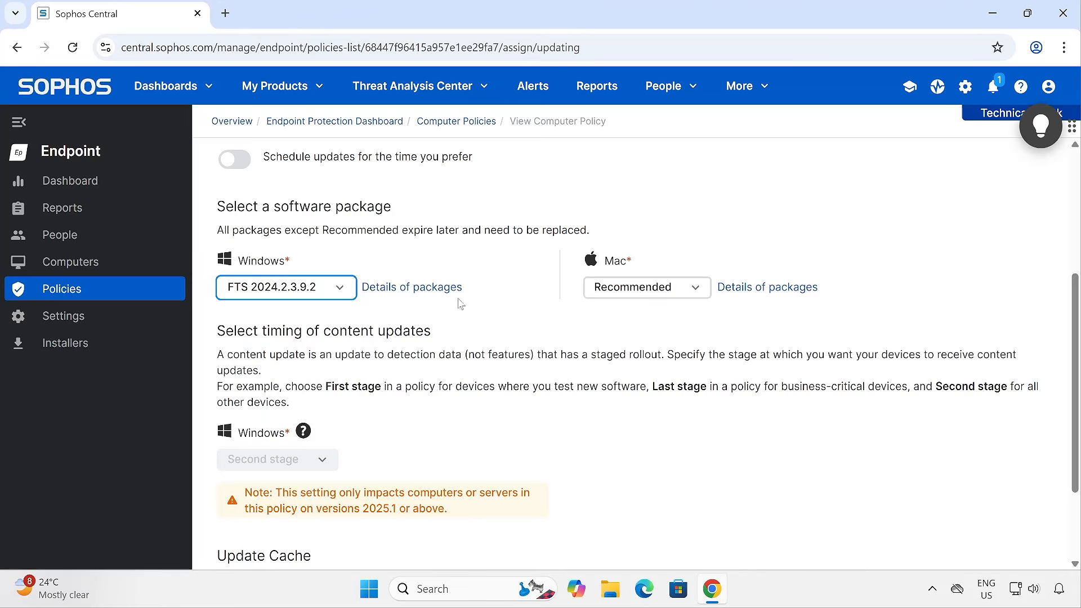
left_click(342, 290)
left_click(321, 321)
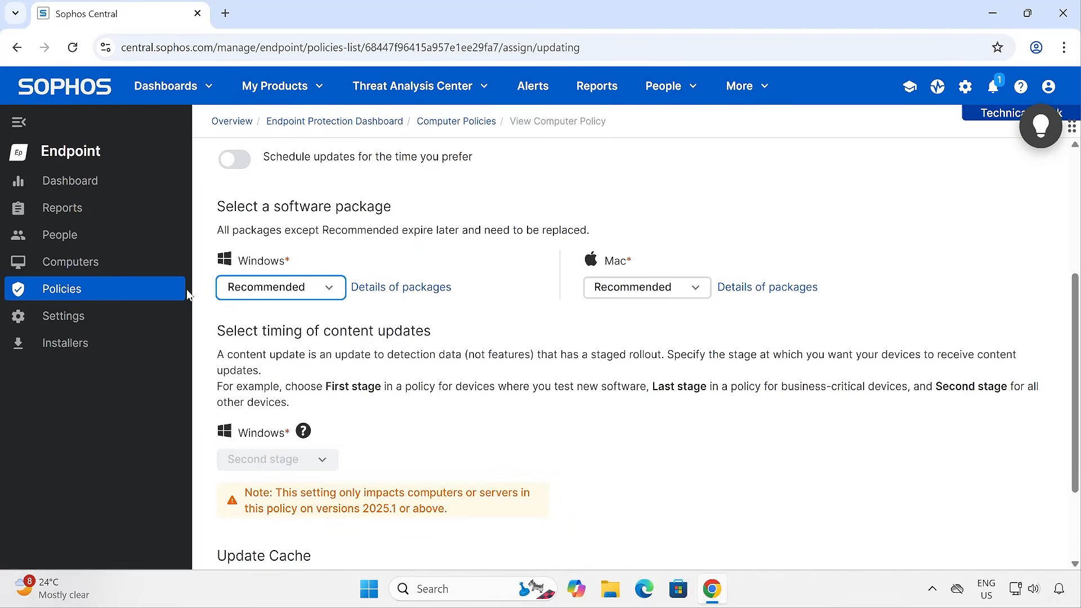
Check the software packages offered for Mac, and look over the content update timing and Update Cache sections.
left_click(611, 288)
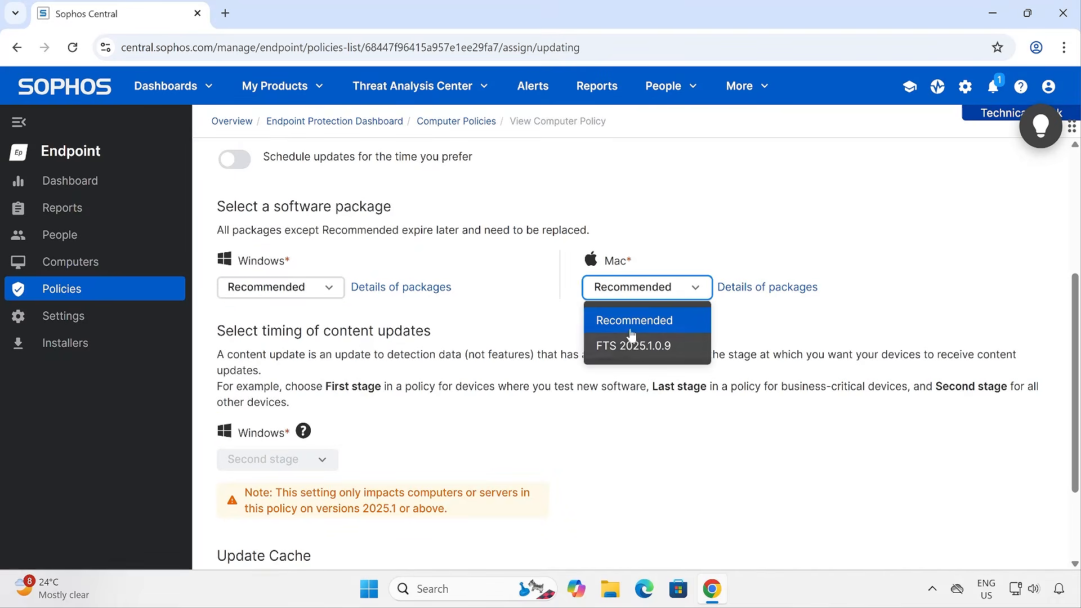
key("Escape")
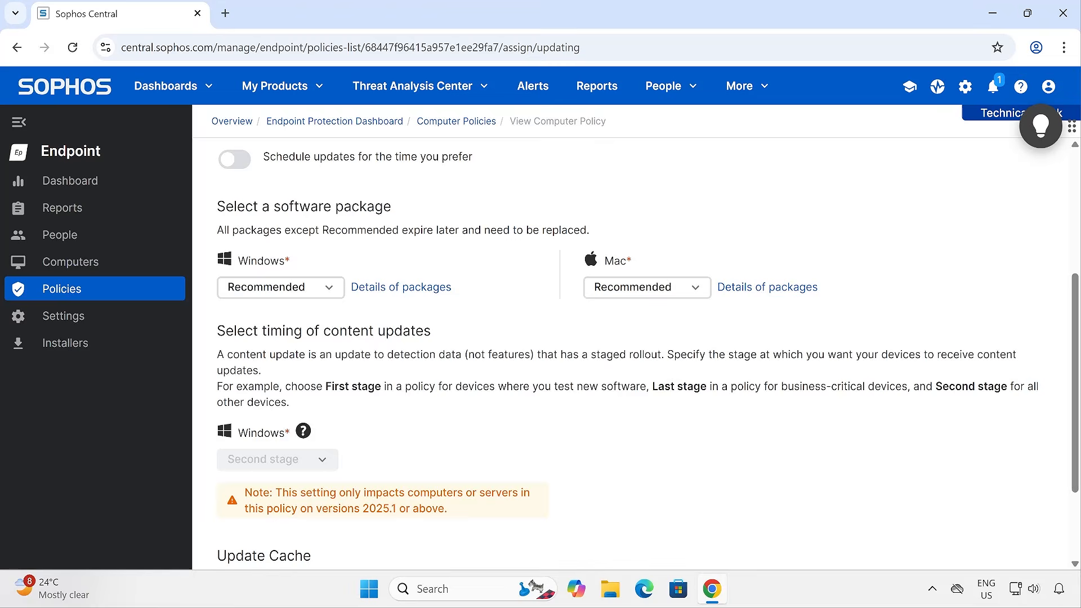
scroll(647, 354, "down", 2)
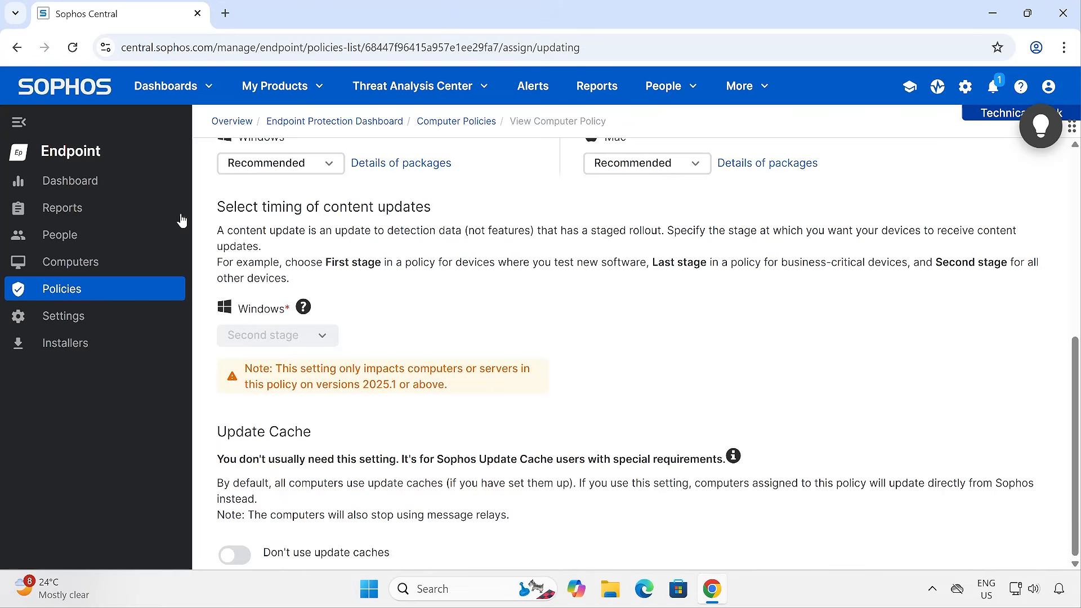
left_click_drag(233, 207, 455, 218)
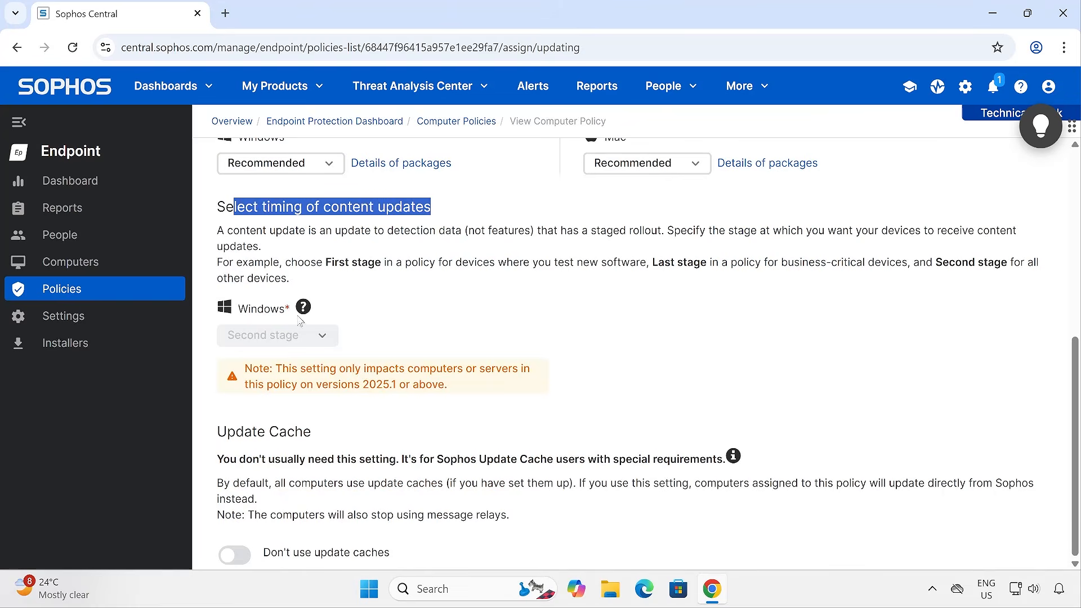
left_click_drag(235, 432, 322, 436)
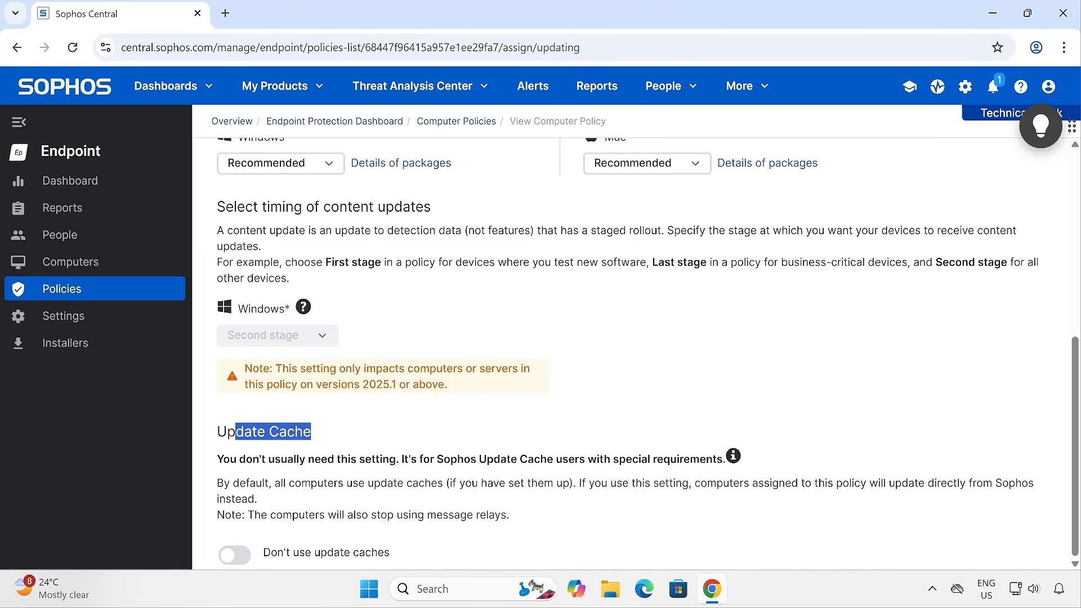
Save Base Policy UM and open the settings of Base Policy - Windows Firewall.
scroll(960, 386, "up", 10)
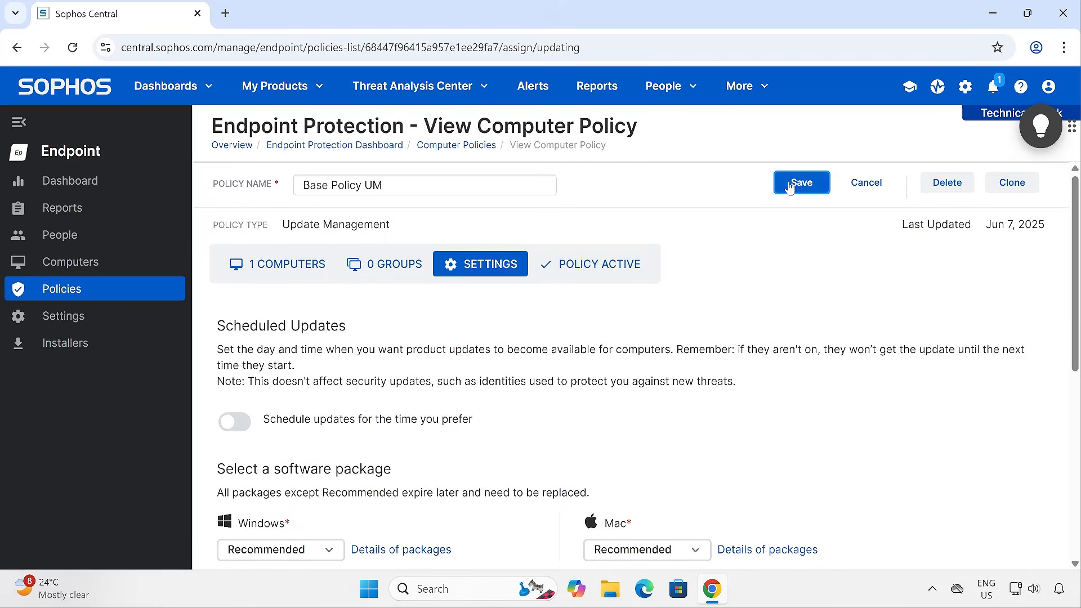
left_click(789, 187)
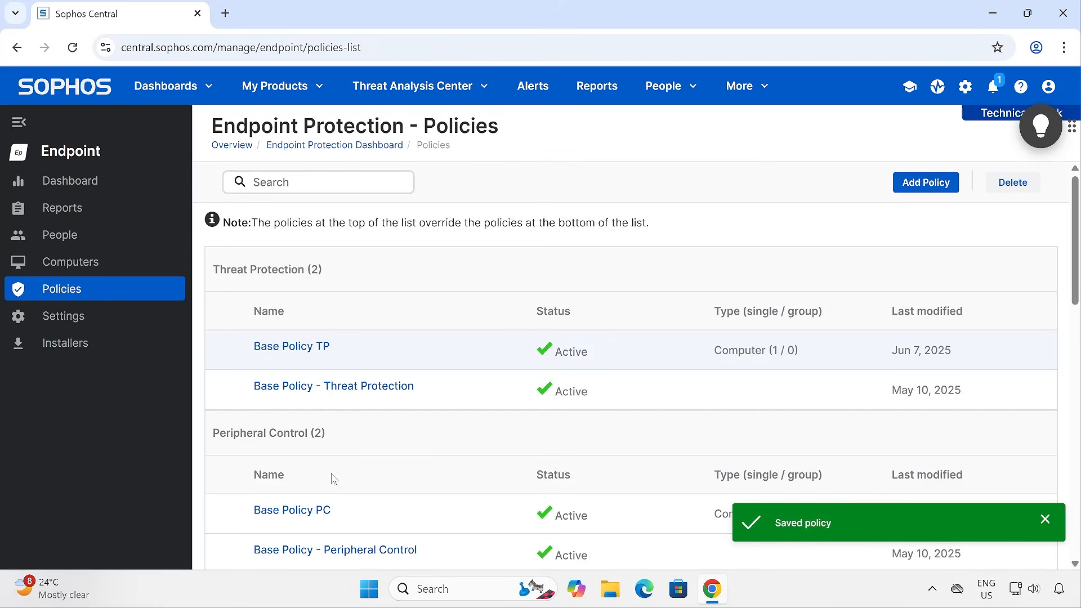
scroll(332, 479, "down", 14)
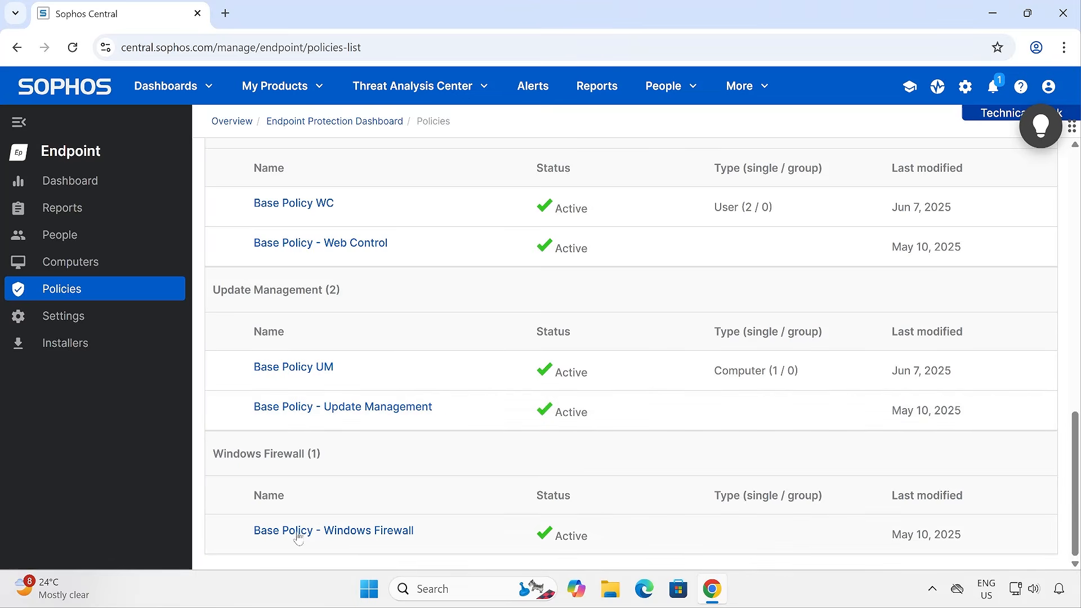
left_click(331, 531)
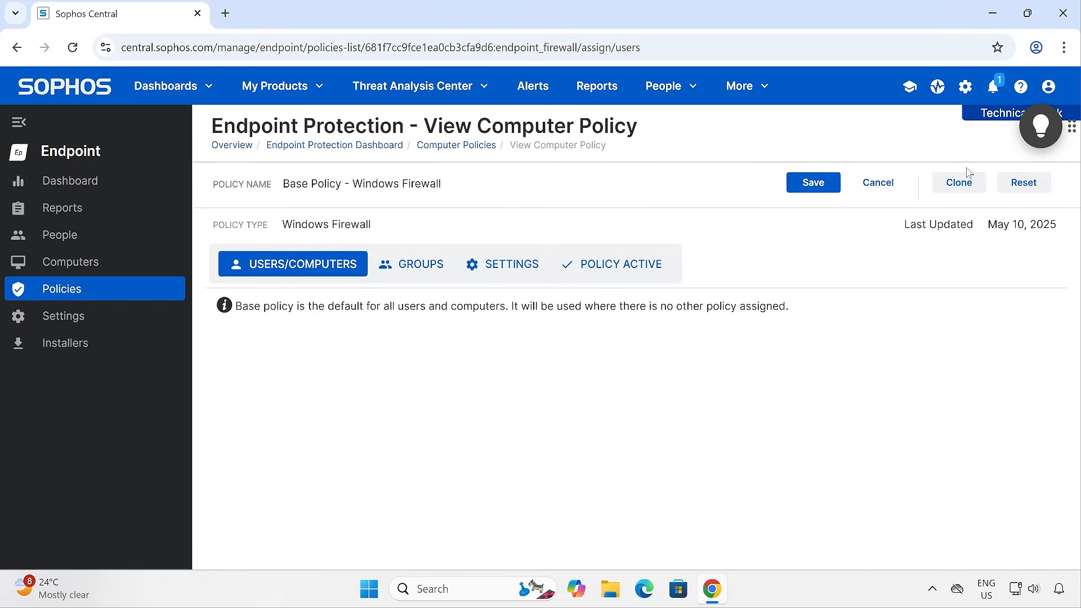
left_click(507, 265)
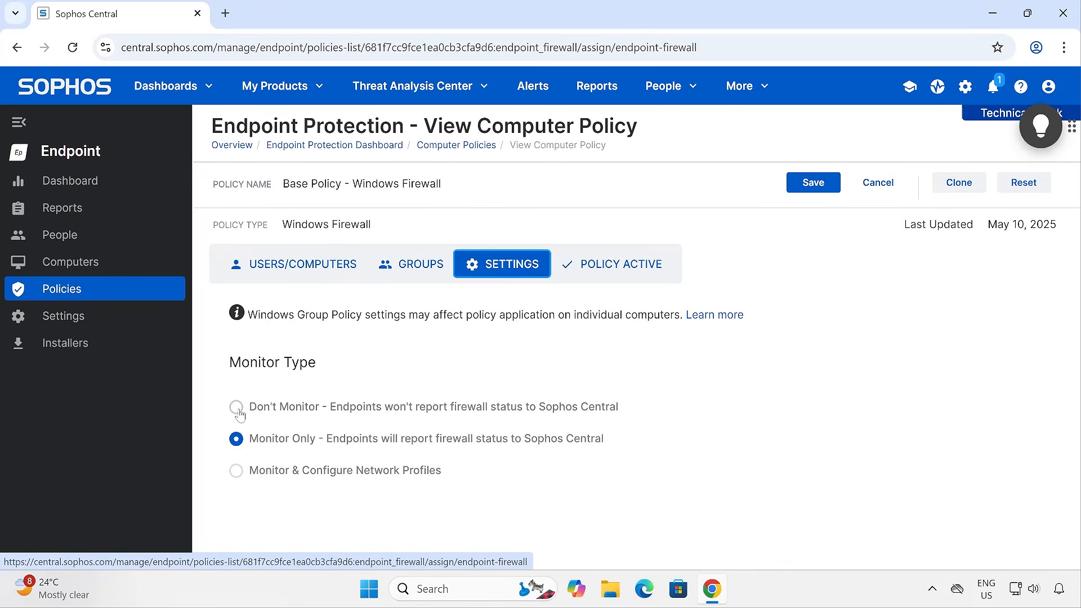
Set the firewall monitor type to Monitor & Configure Network Profiles, keeping Allow All inbound connections for domain and private networks.
left_click(237, 470)
scroll(441, 424, "down", 2)
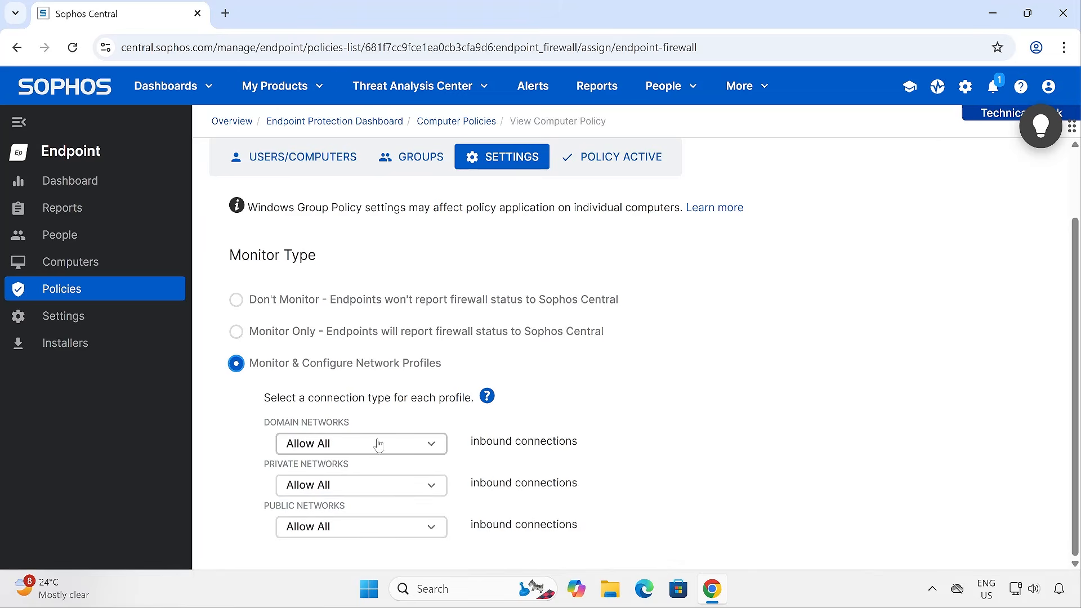
left_click(414, 445)
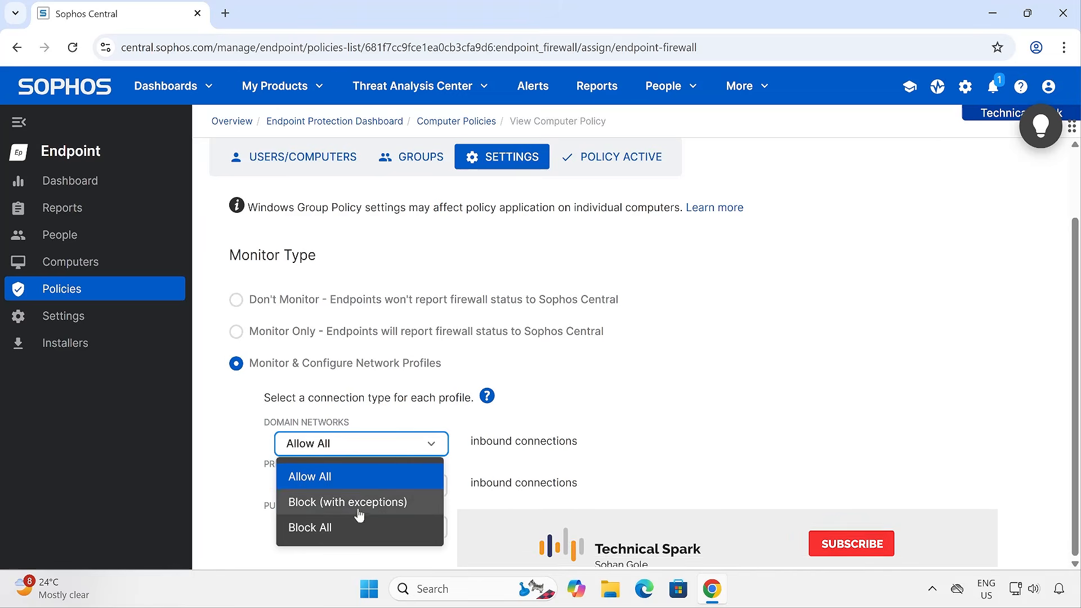
left_click(355, 476)
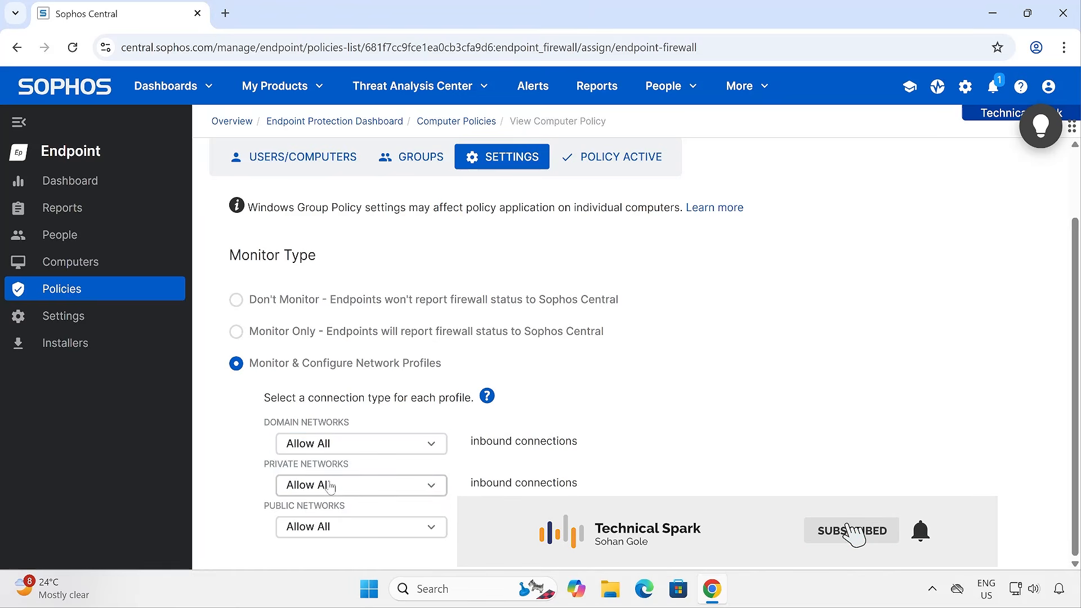
left_click(338, 484)
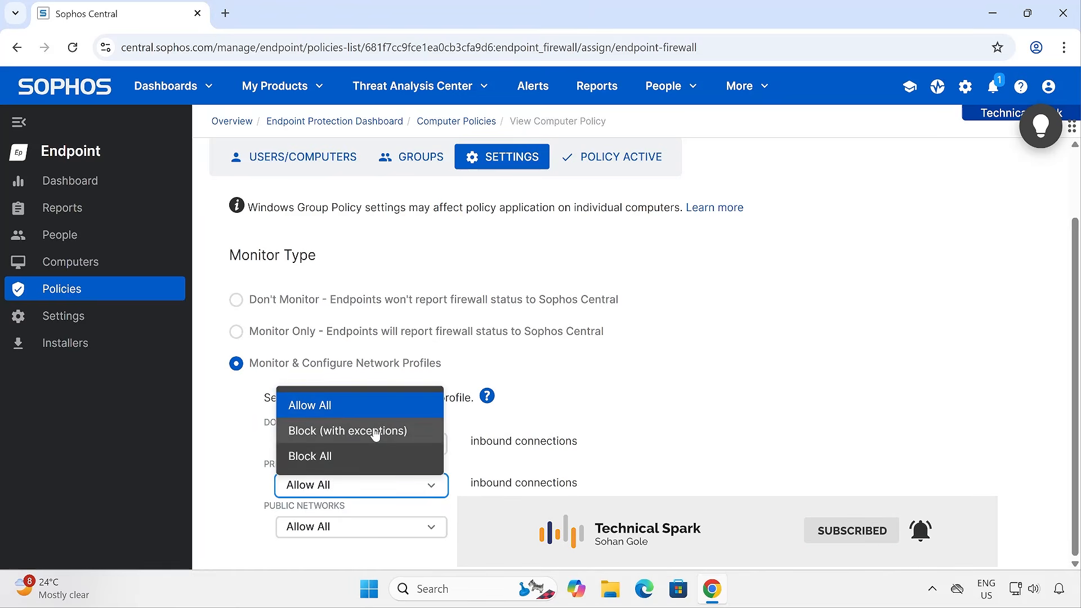
left_click(265, 489)
Try Block (with exceptions) and Block All for inbound connections on public networks, and set them back to Allow All.
left_click(355, 533)
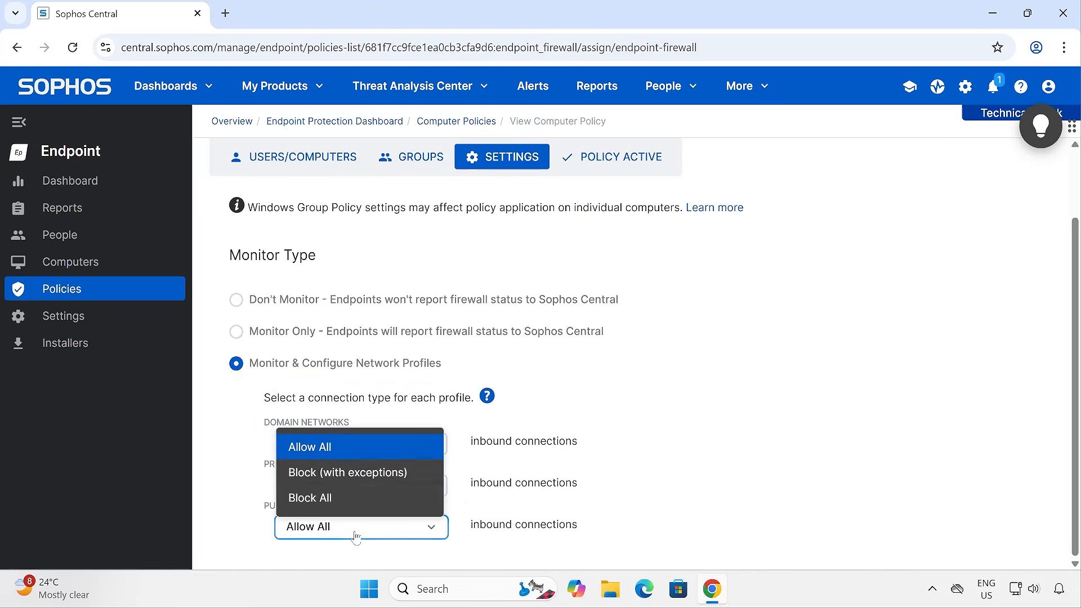
left_click(358, 473)
left_click(357, 526)
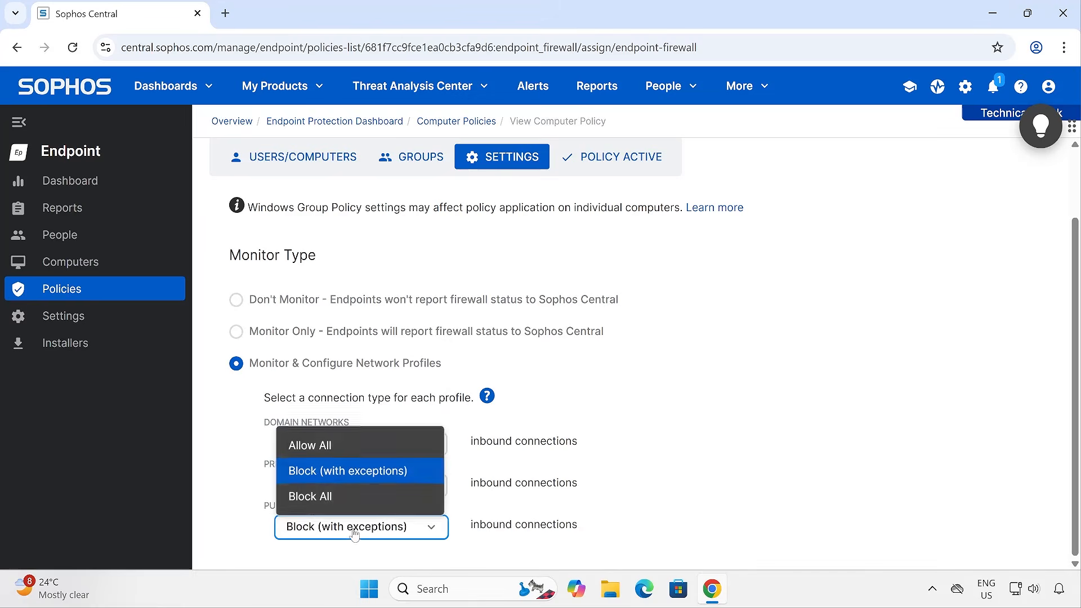
left_click(326, 498)
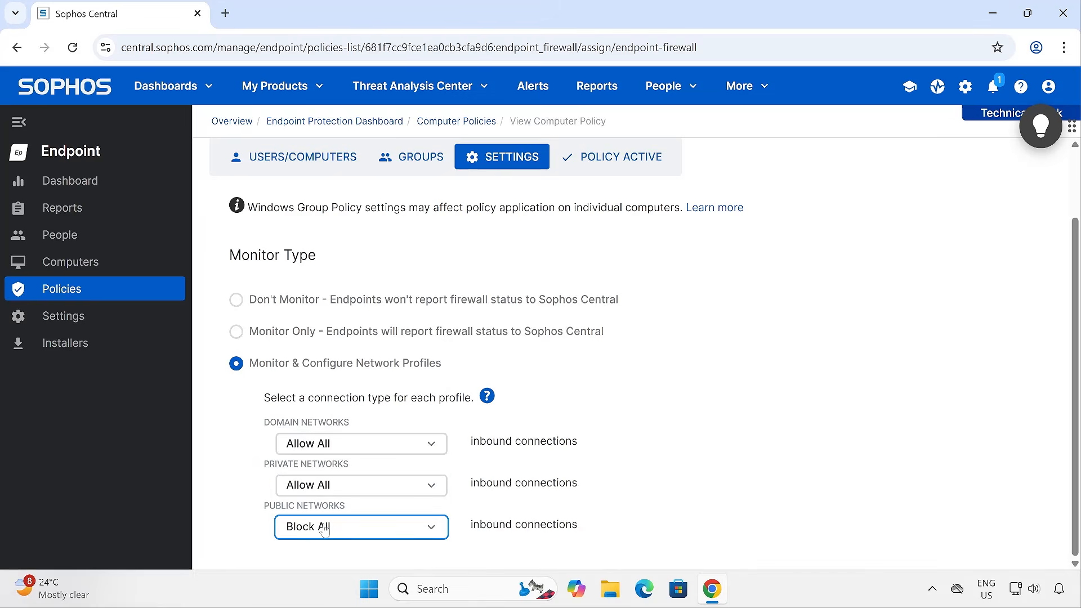
left_click(324, 529)
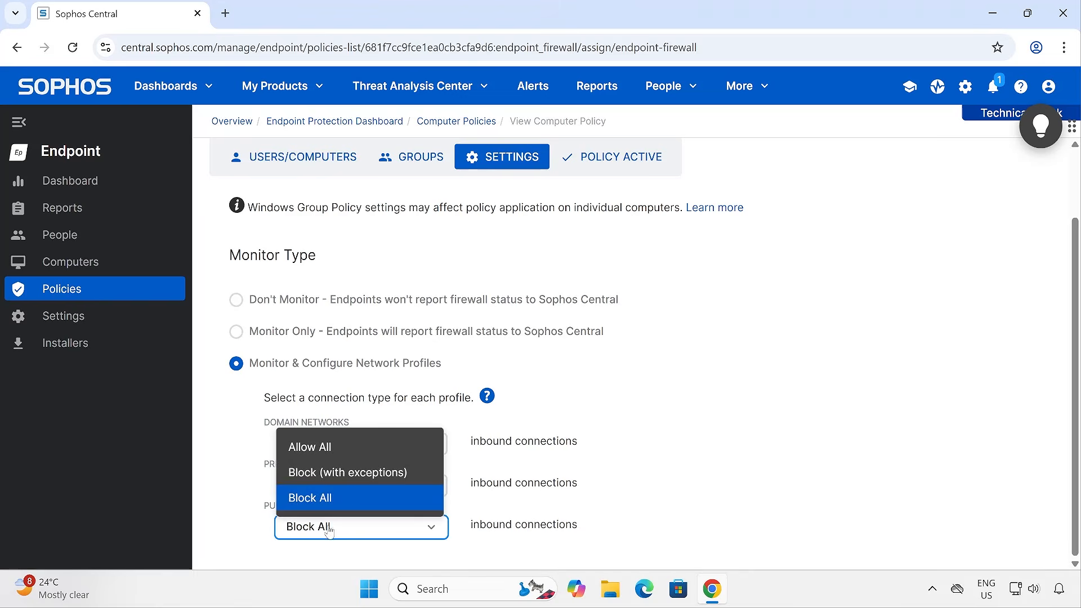
left_click(356, 475)
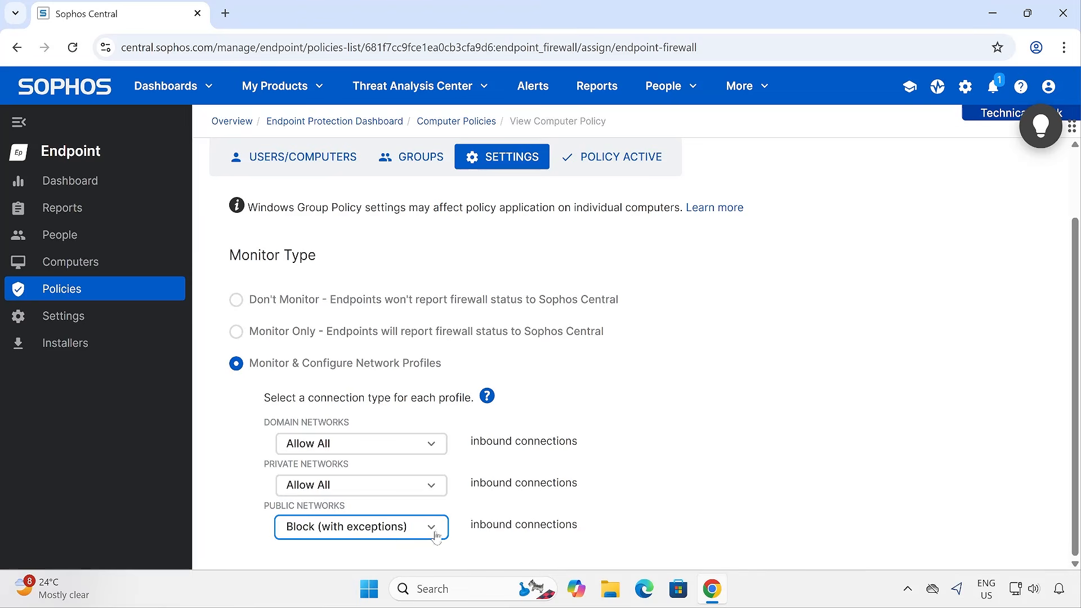
left_click(348, 534)
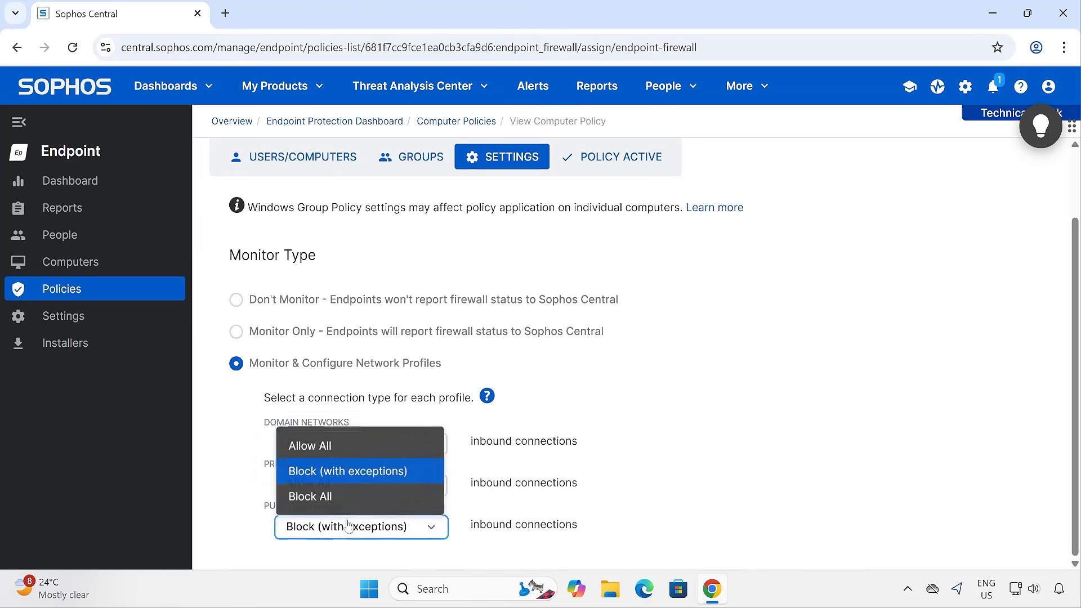
left_click(338, 450)
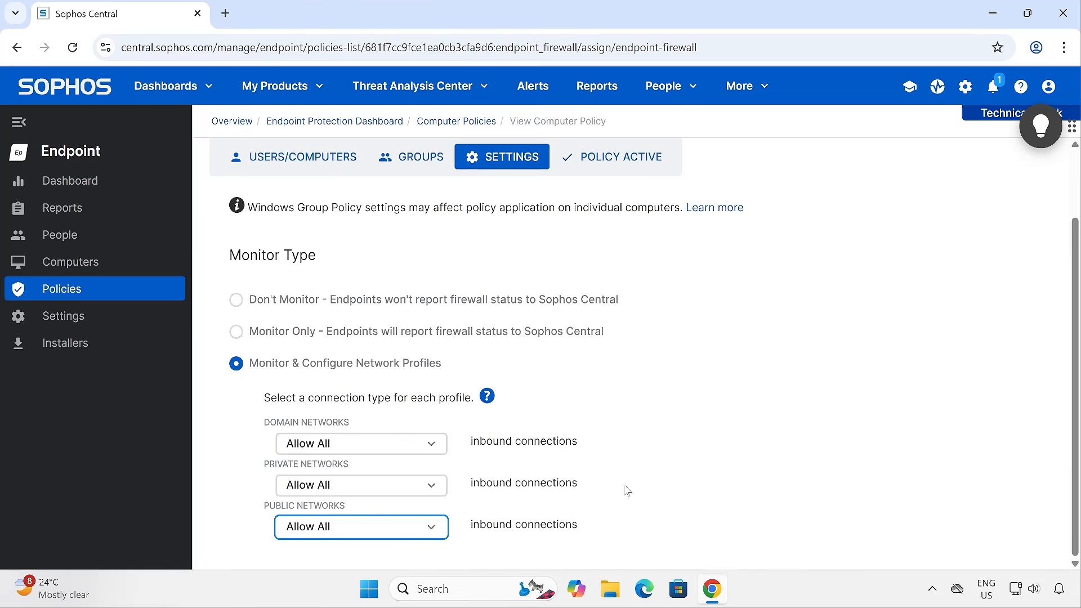
Browse the Sophos product list to the policies of the Server product.
scroll(732, 456, "up", 2)
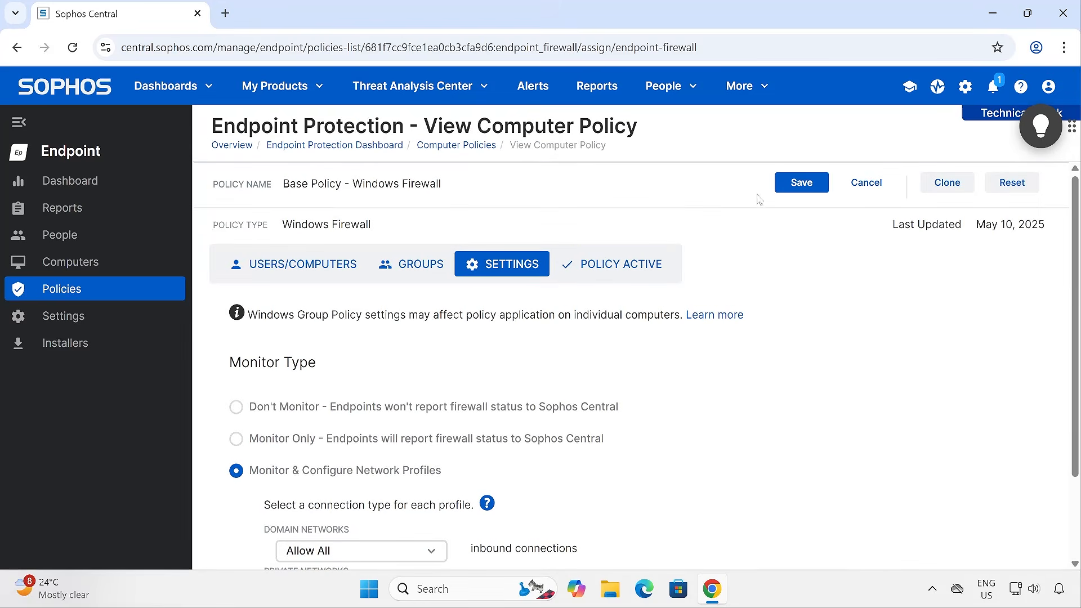
scroll(835, 365, "down", 2)
scroll(835, 367, "up", 2)
left_click(321, 93)
mouse_move(310, 147)
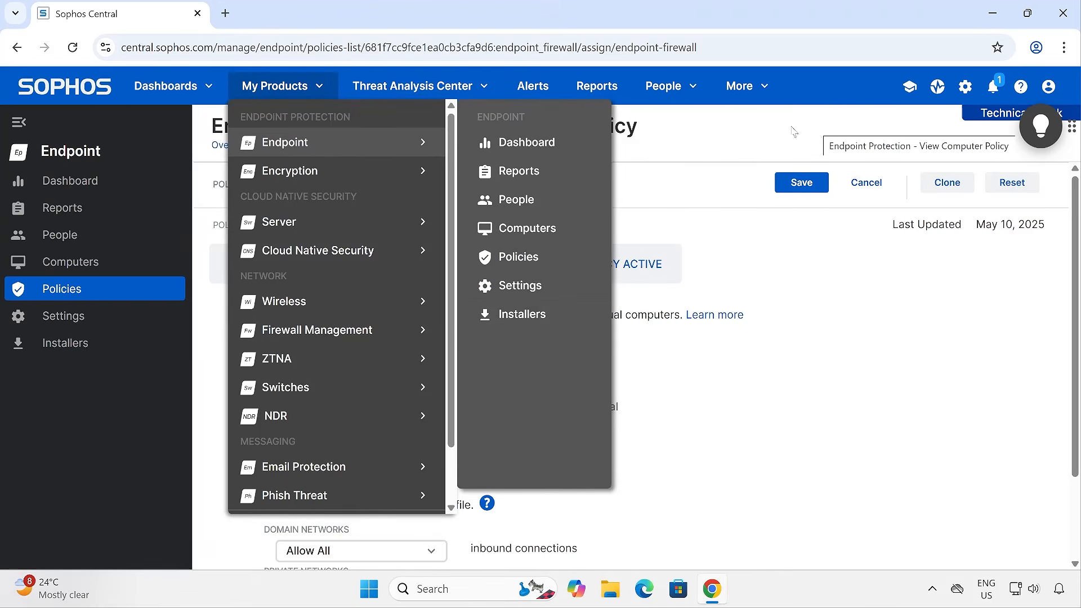
mouse_move(324, 228)
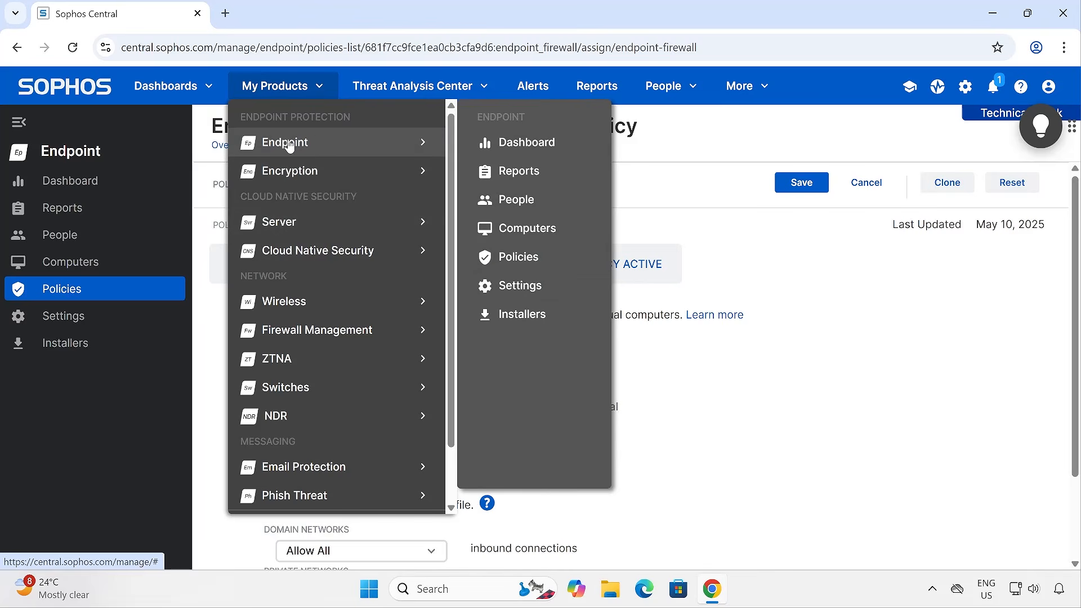
mouse_move(419, 222)
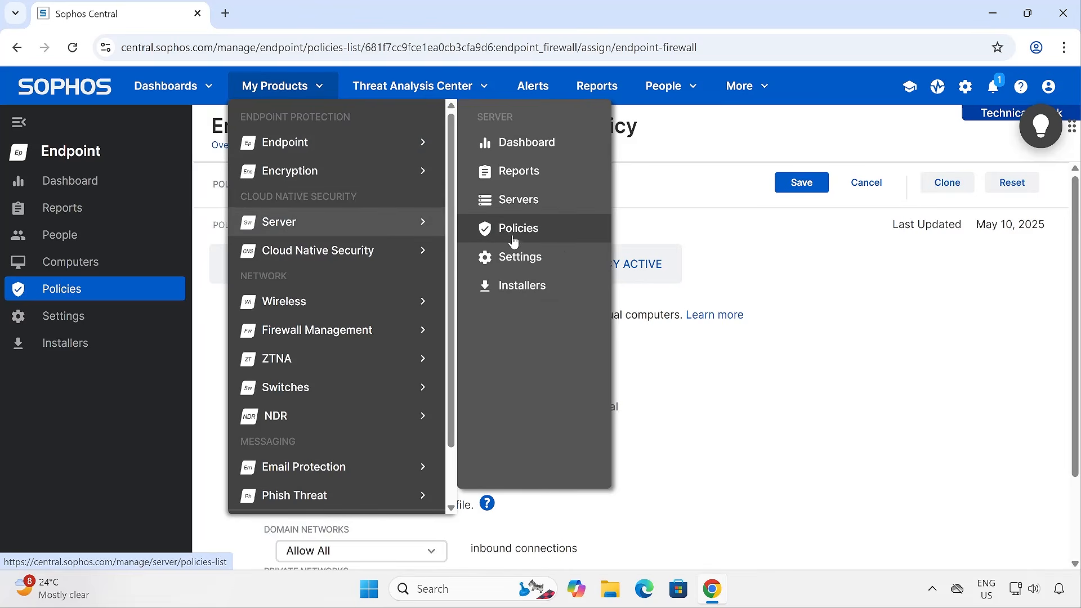